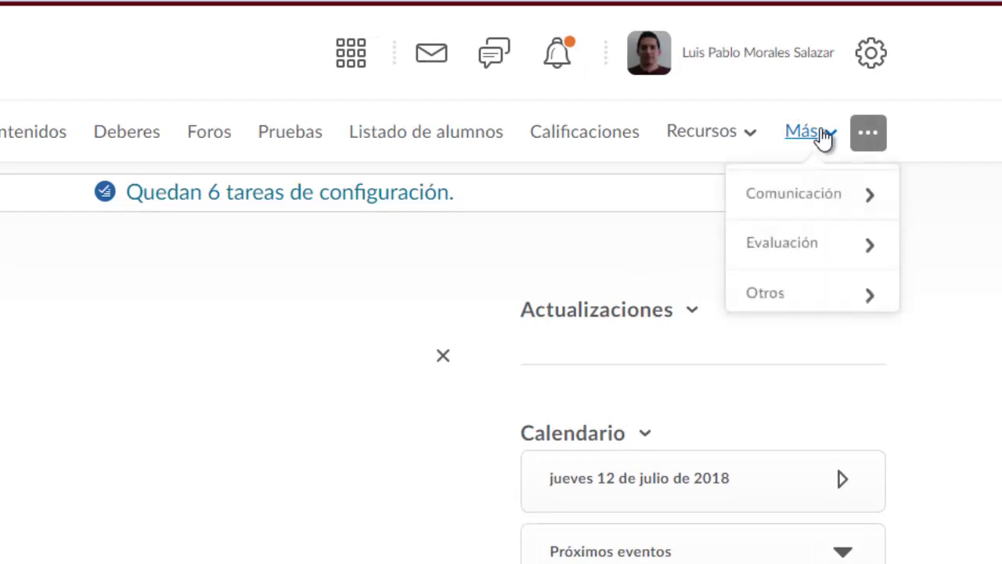
Open the course's attendance tool and display the attendance schemes
left_click(776, 242)
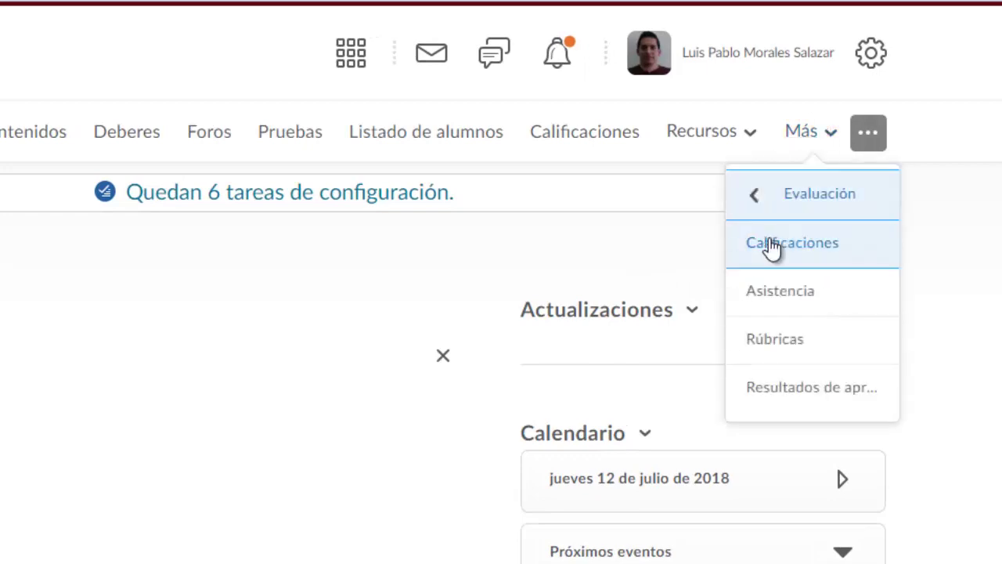
left_click(837, 296)
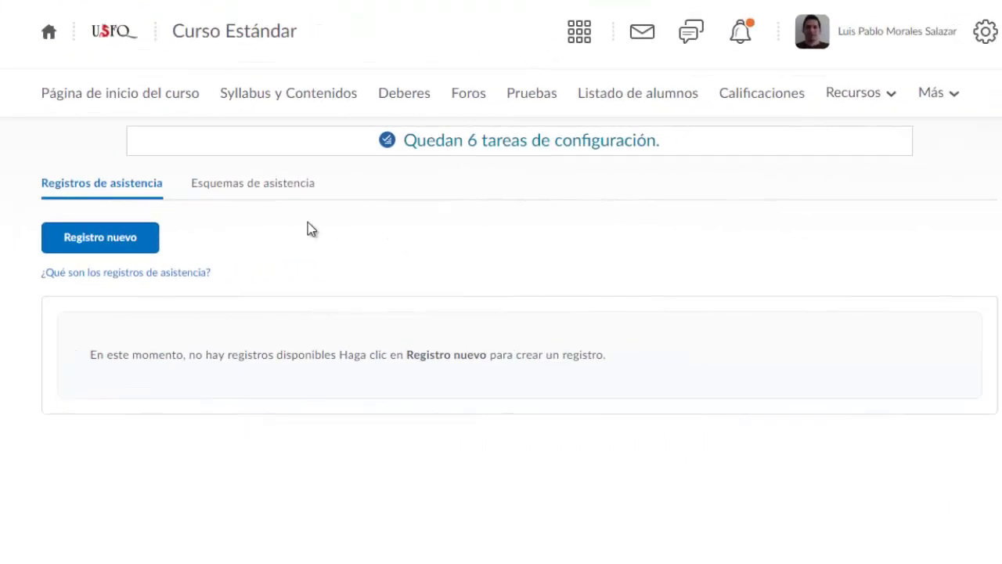
left_click(253, 186)
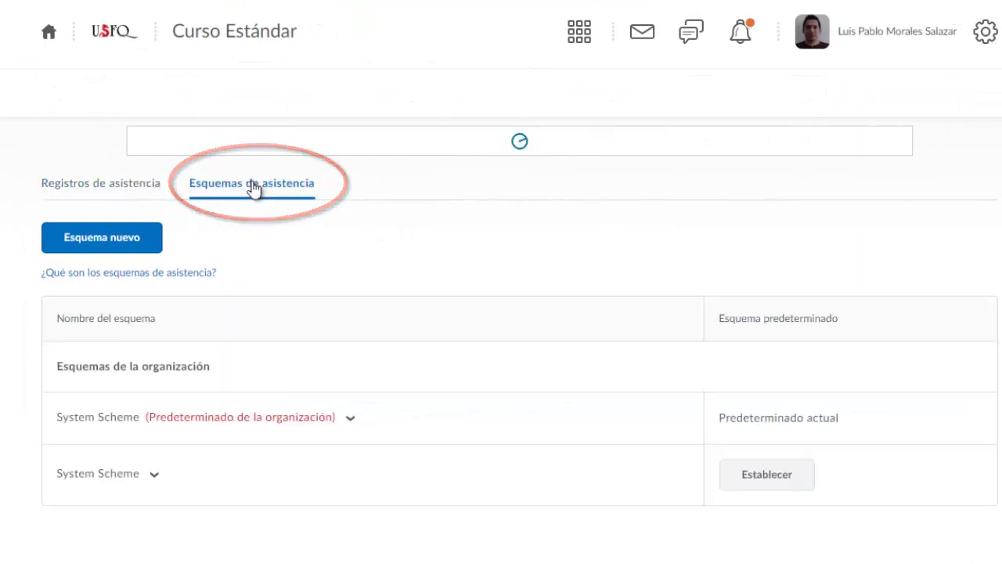
Create a new attendance scheme named "Esquema de clase de composición"
left_click(122, 252)
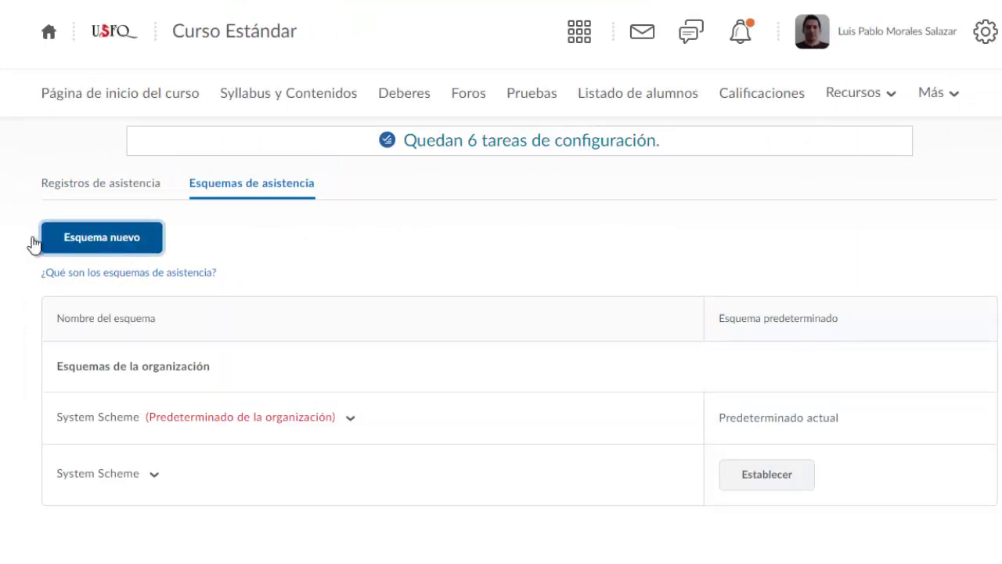
type("Esque")
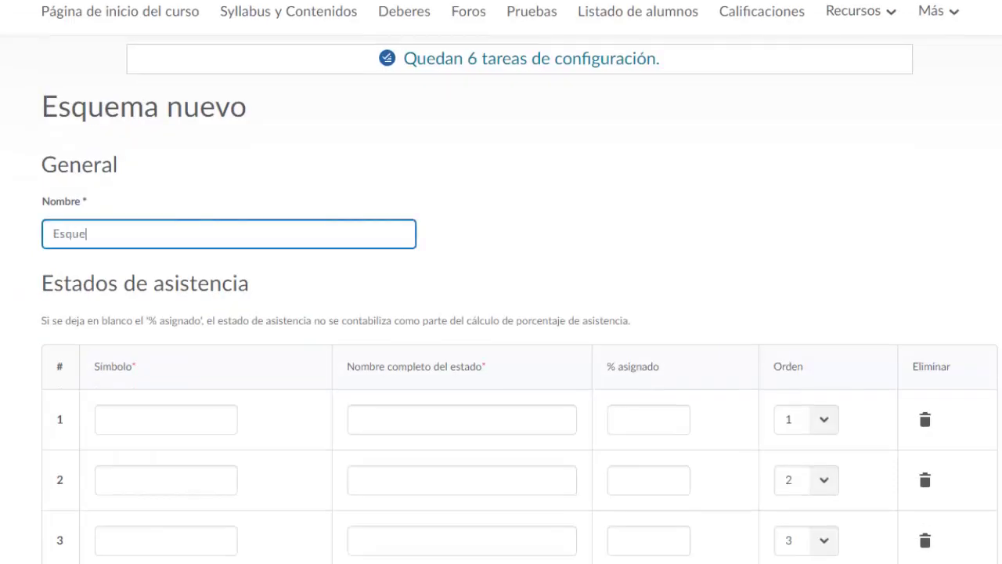
type("ma de clase de com")
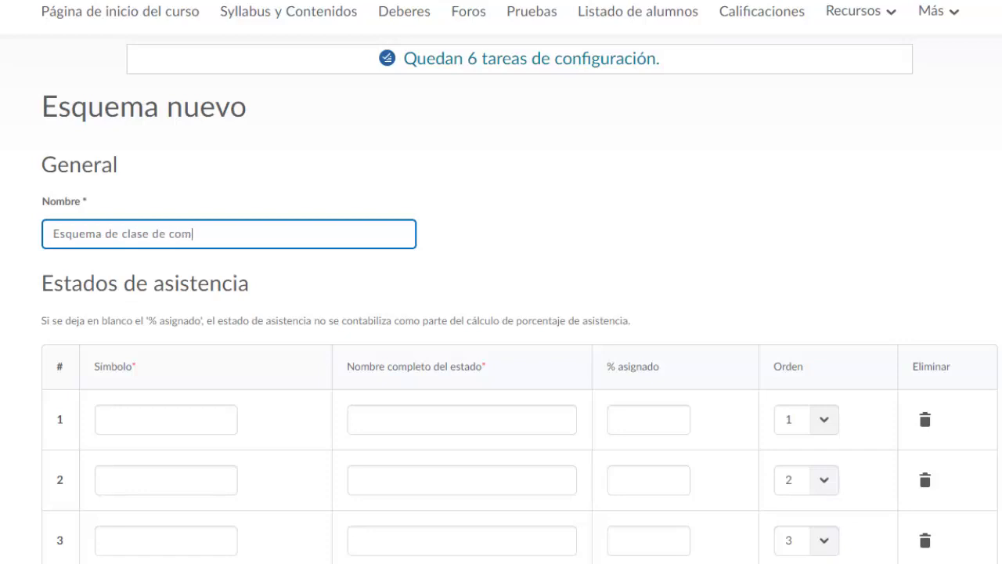
type("posición")
scroll(5, 273, "down", 1)
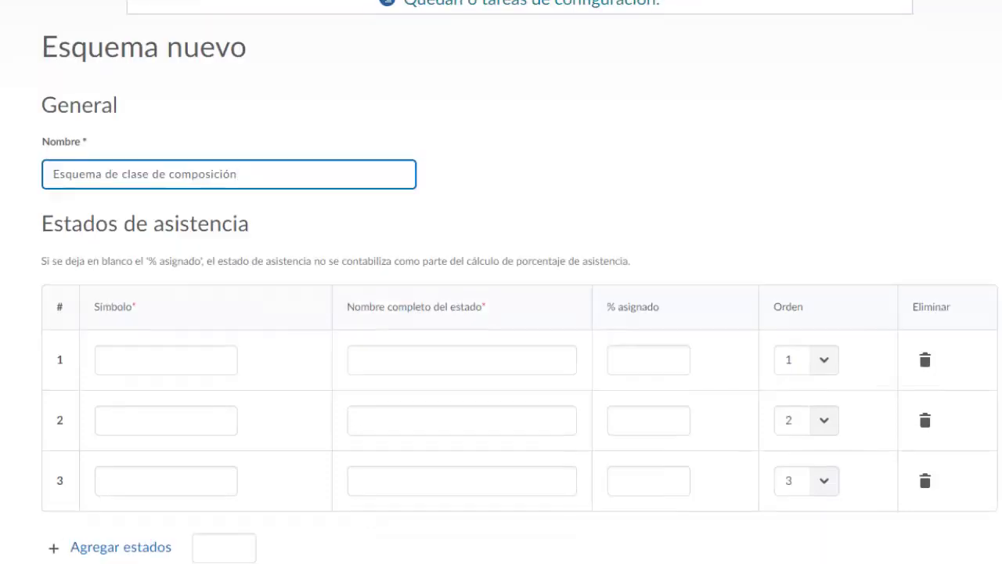
left_click(279, 343)
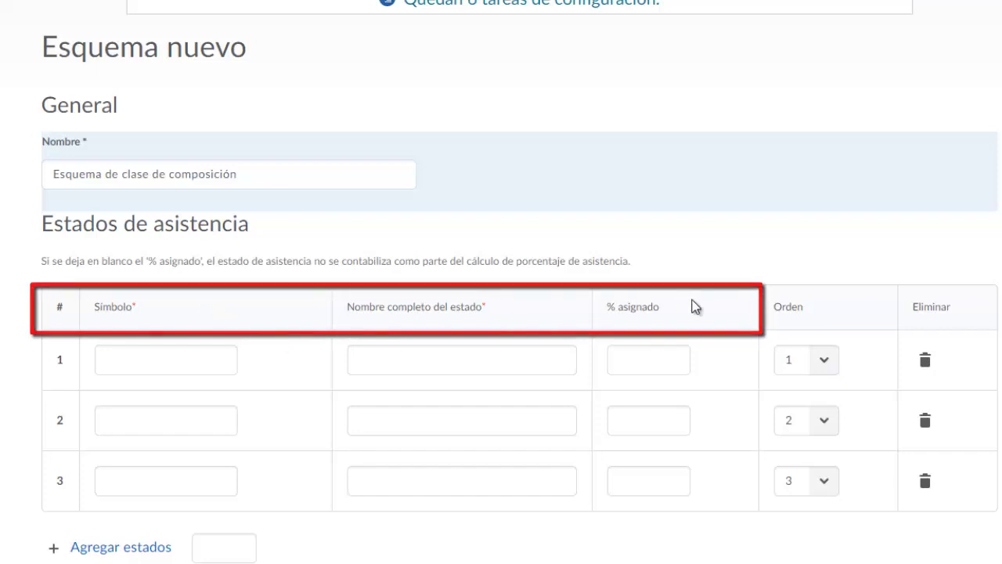
Define the first attendance status with symbol P, full name "Presente" and 100 % assigned
left_click(154, 362)
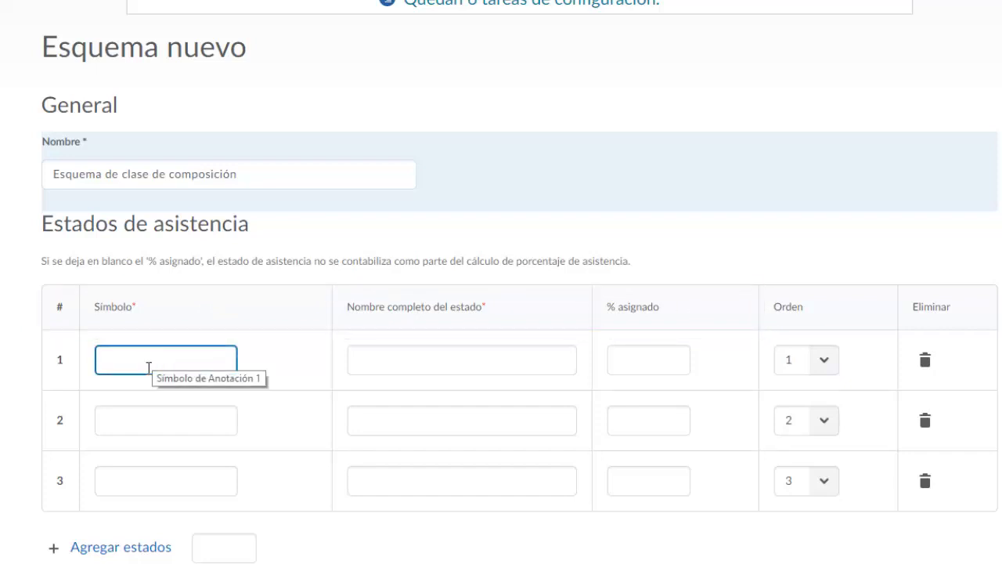
left_click(11, 364)
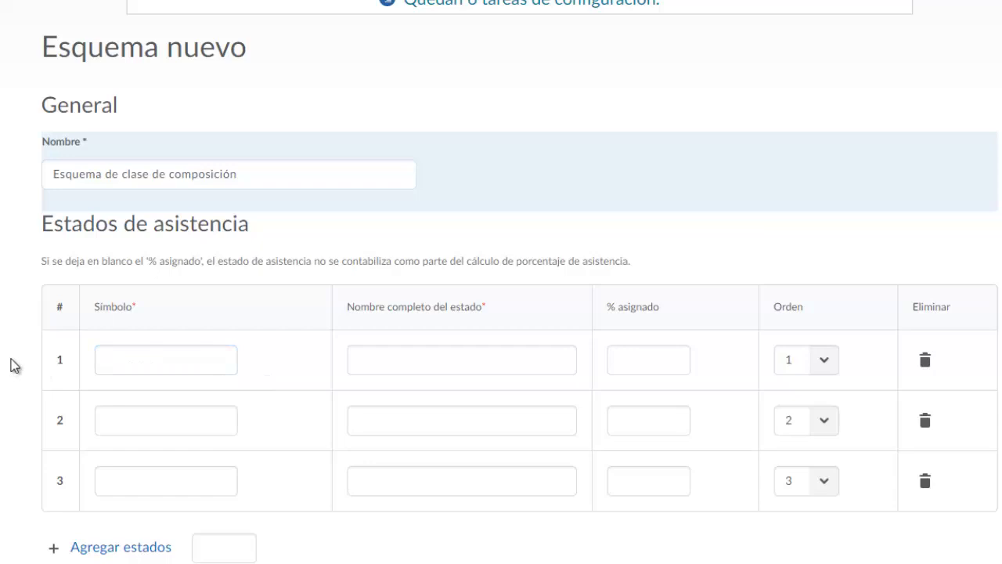
left_click(170, 364)
type("P")
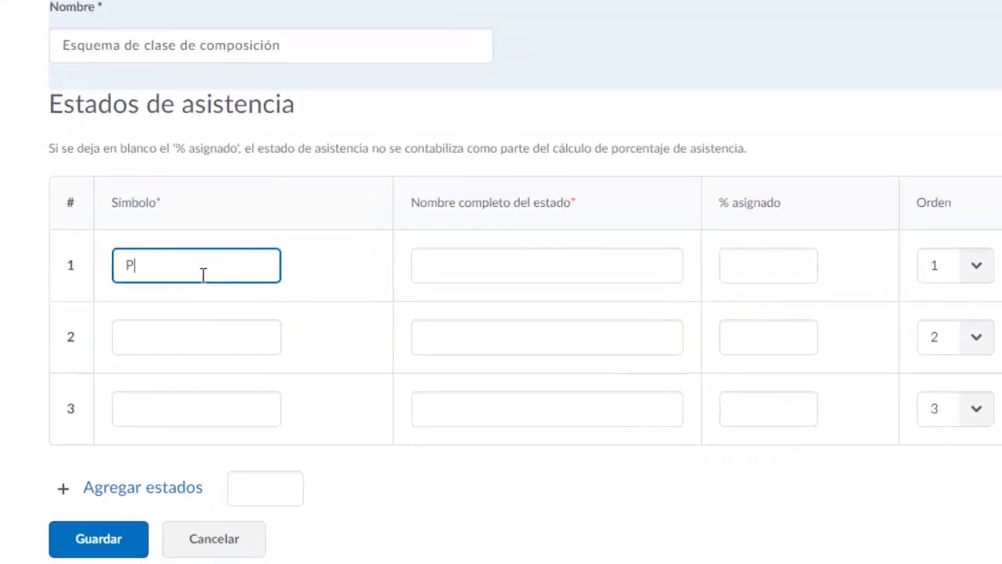
left_click(374, 360)
type("Presente")
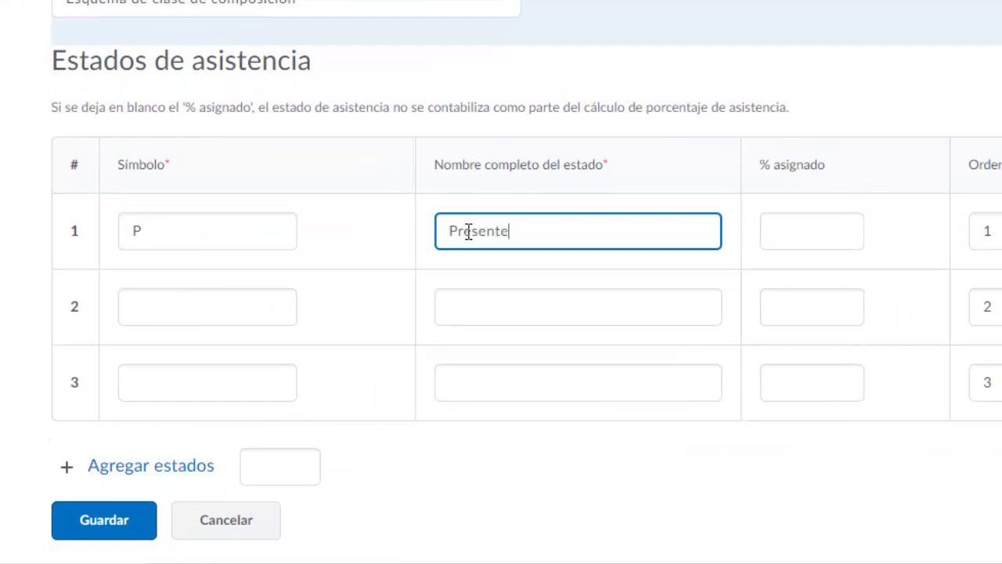
left_click(802, 230)
type("100")
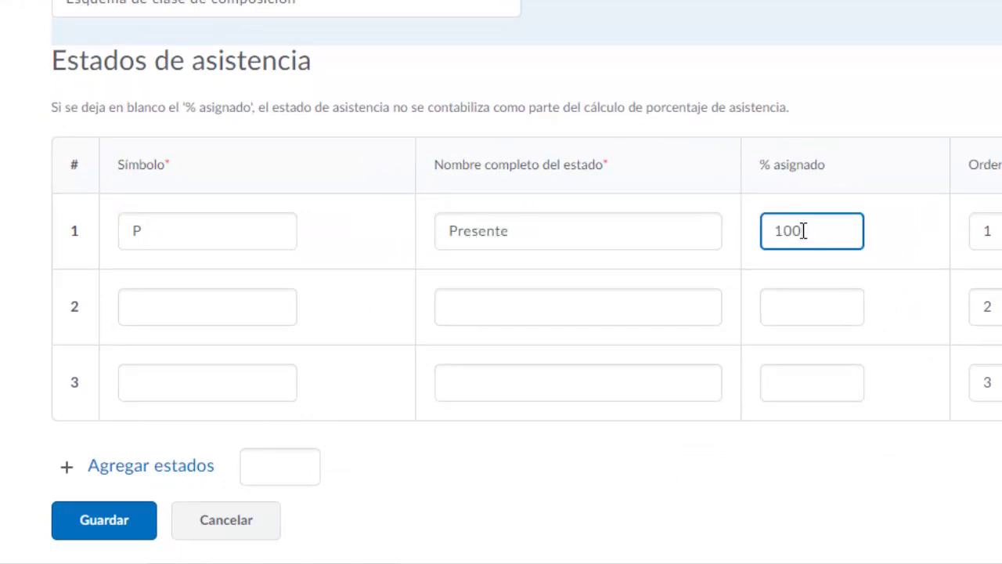
left_click(787, 180)
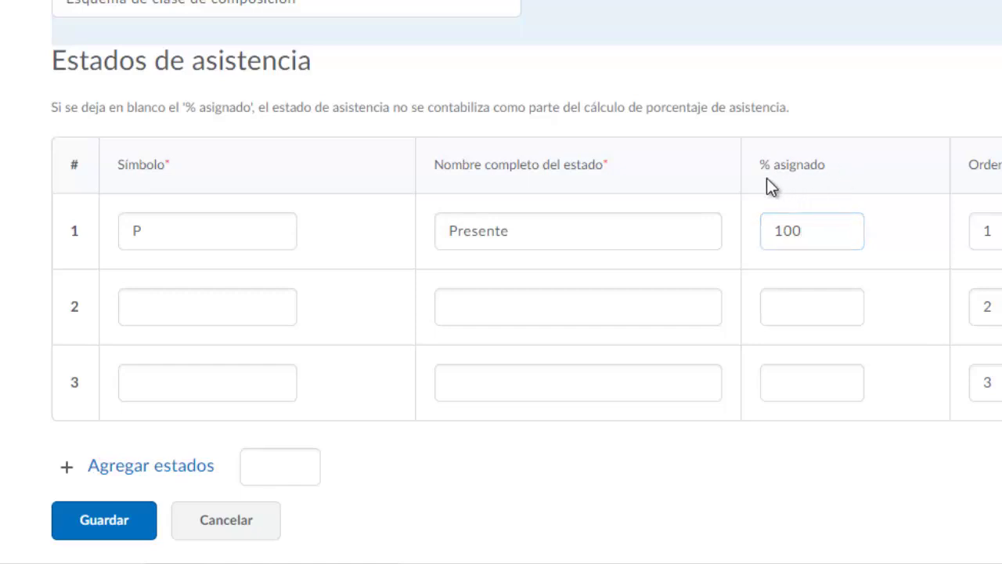
left_click(768, 186)
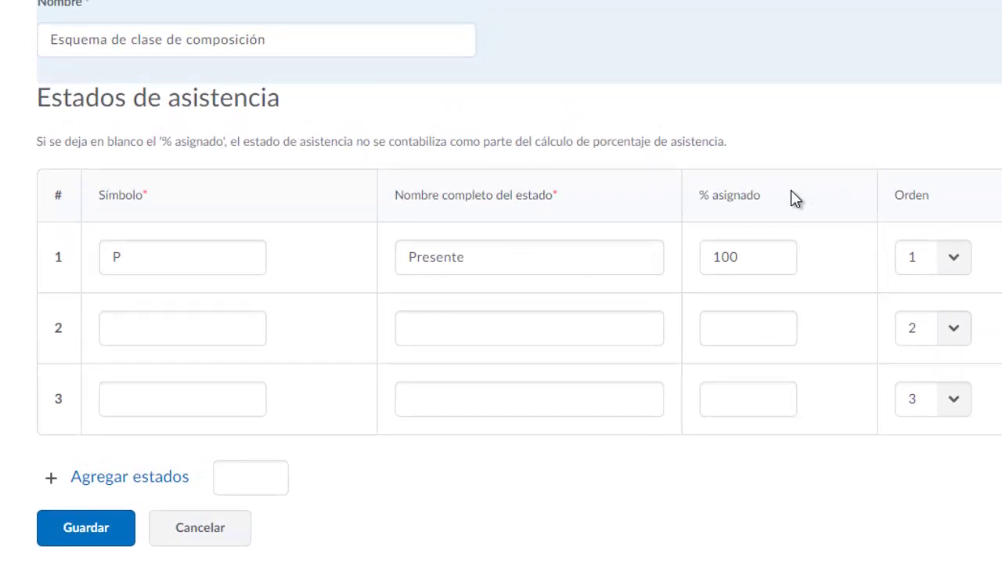
Define the third attendance status with symbol A, full name "Ausente" and 0 % assigned
left_click(134, 402)
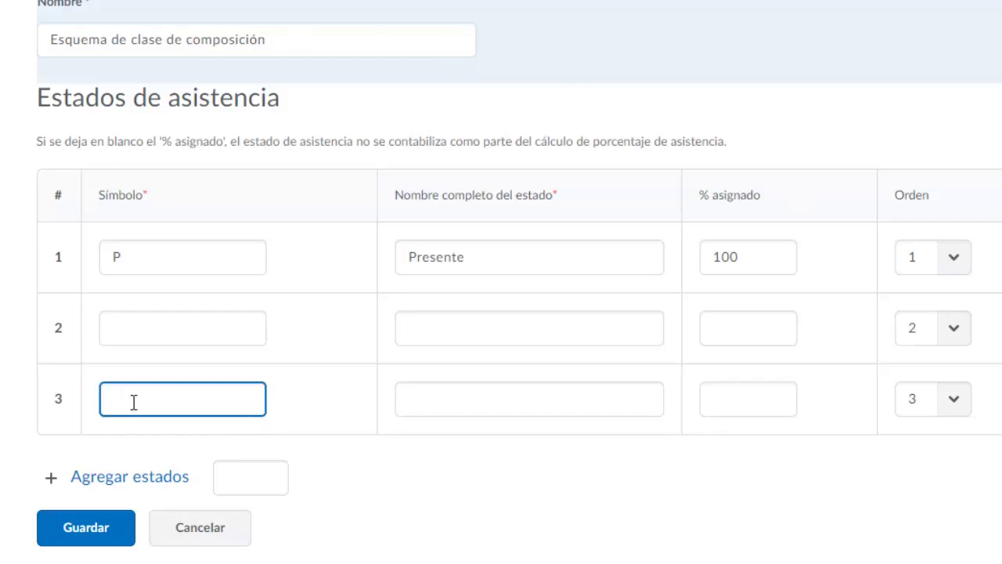
type("A")
left_click(476, 404)
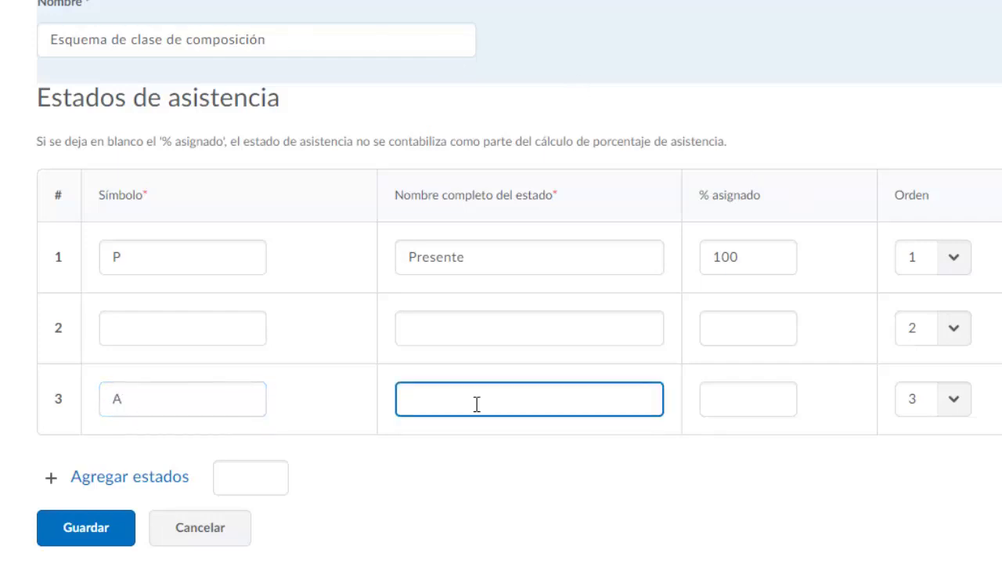
type("Ausente")
left_click(739, 403)
type("0")
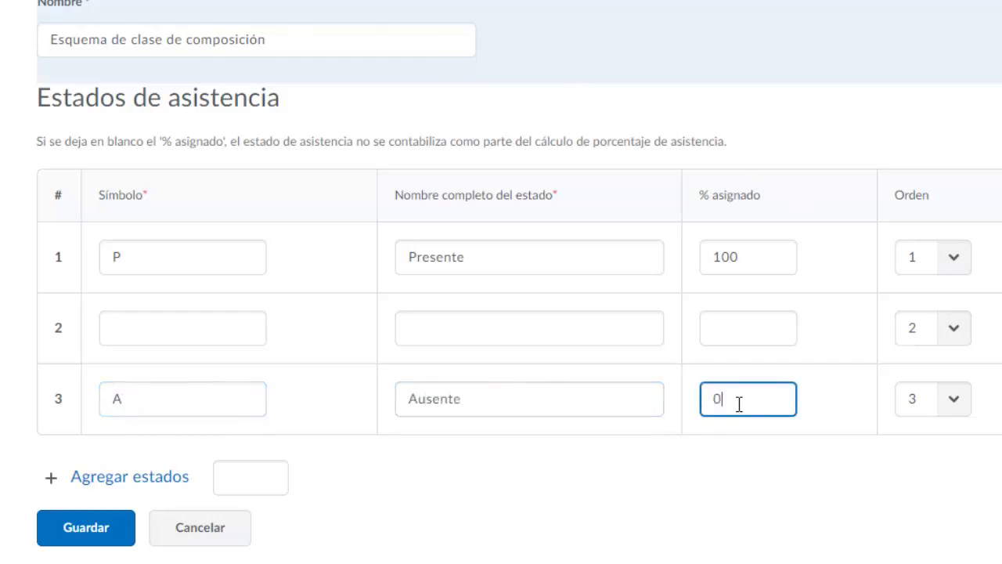
Define the second attendance status with symbol At, full name "Atrasado" and 95 % assigned
key("shift+Tab")
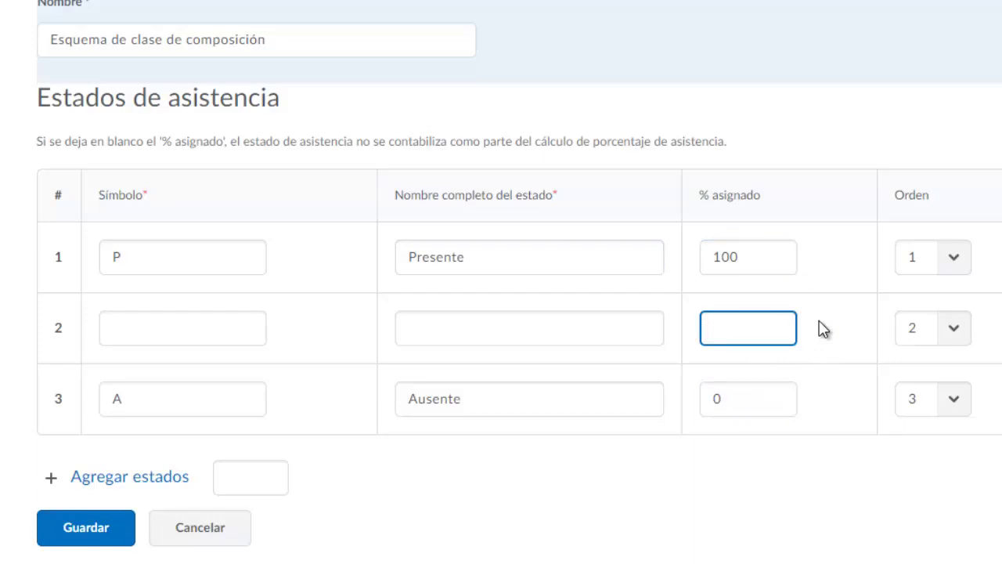
left_click(158, 313)
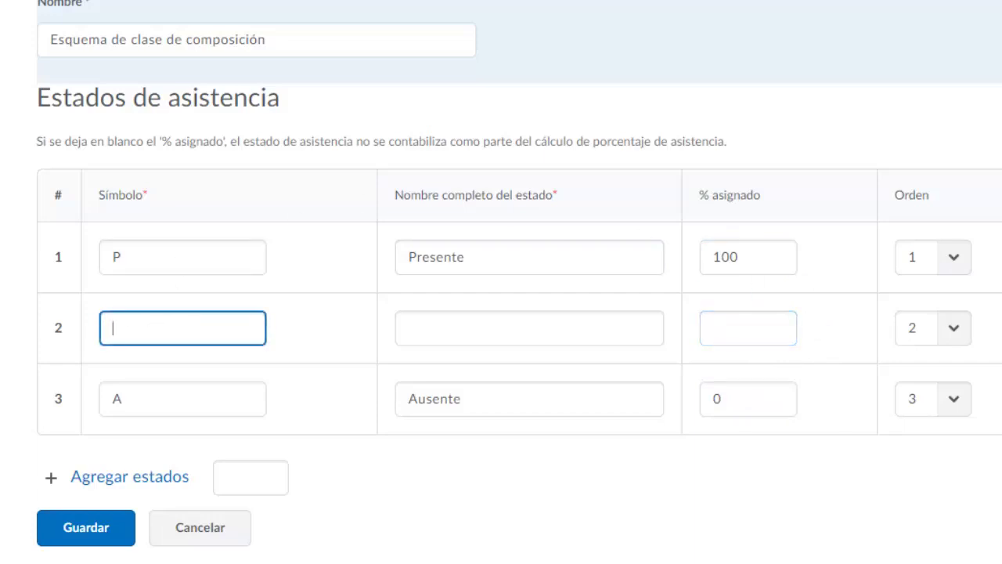
type("At")
left_click(480, 333)
type("Atrasado")
key("Tab")
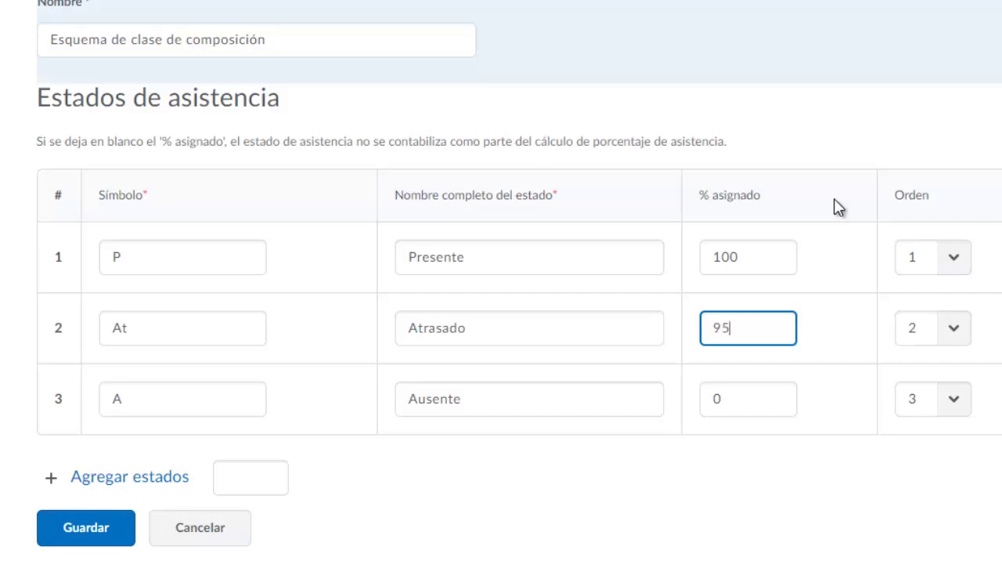
left_click(751, 257)
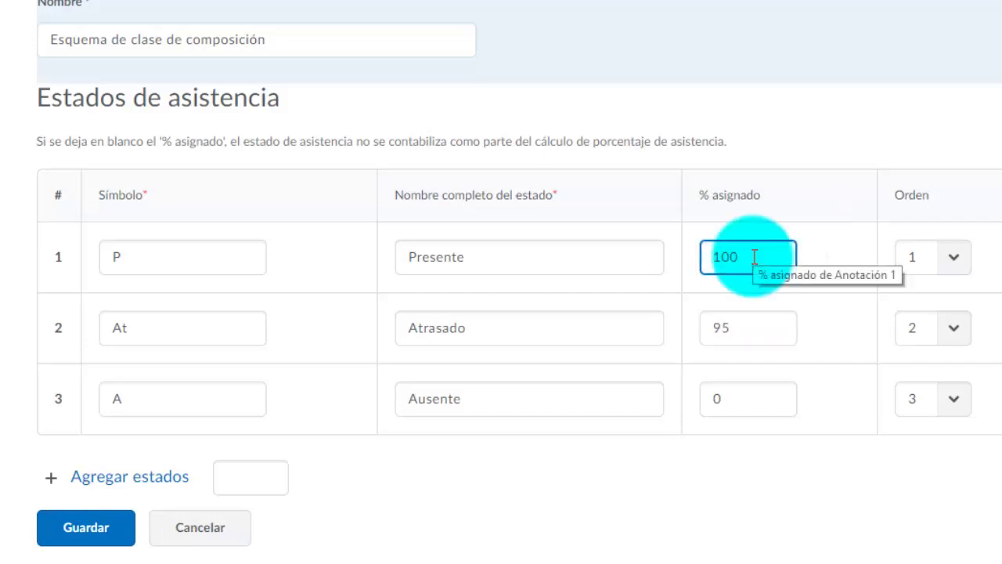
left_click(775, 392)
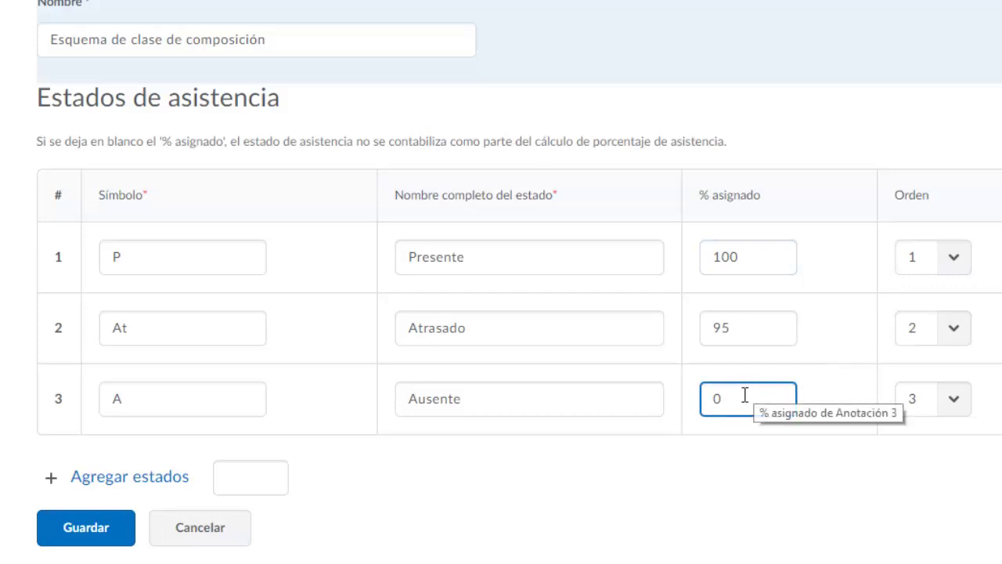
left_click(745, 396)
left_click(751, 329)
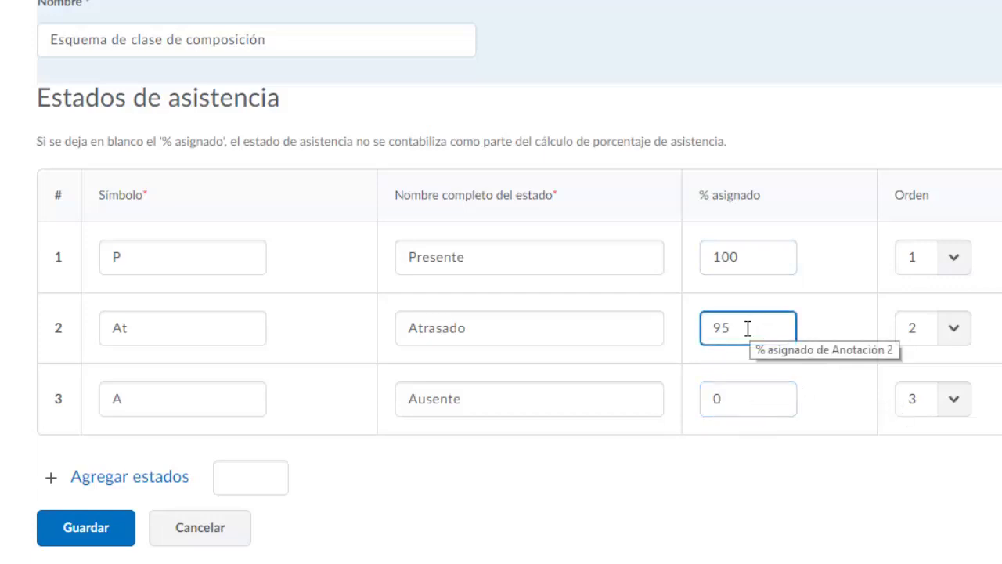
left_click(807, 336)
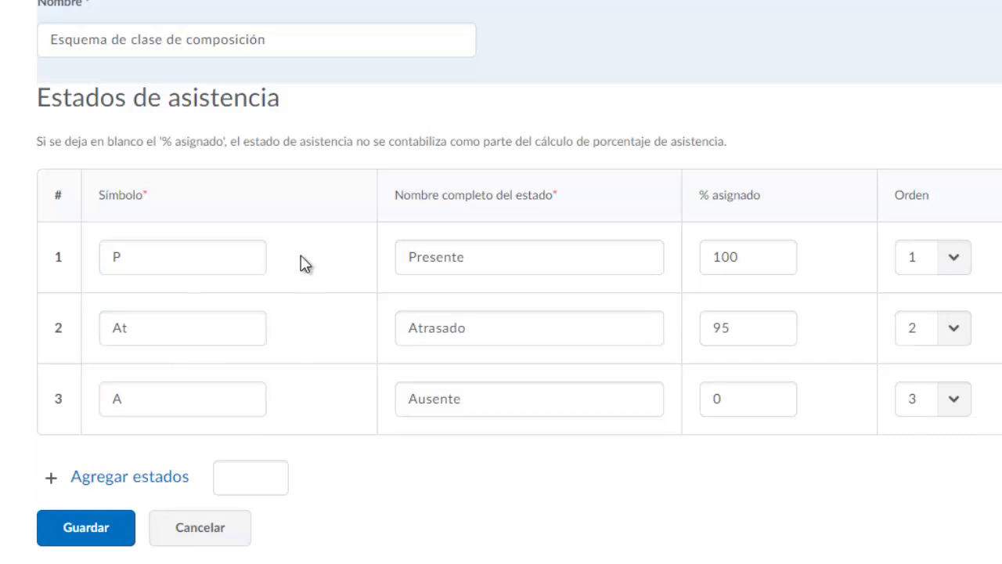
Add 1 more status row to the attendance scheme
left_click(253, 481)
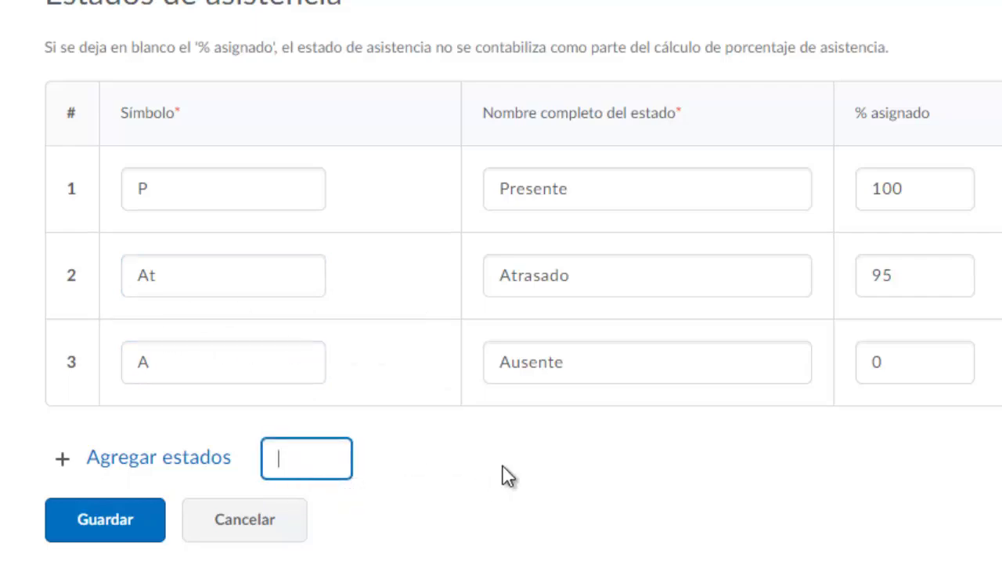
type("1")
left_click(145, 462)
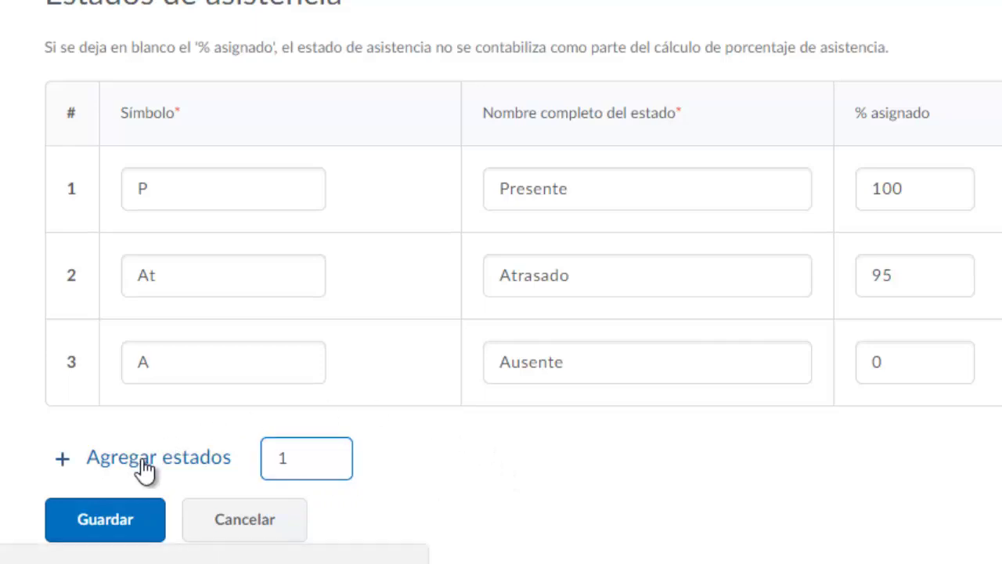
scroll(451, 398, "down", 1)
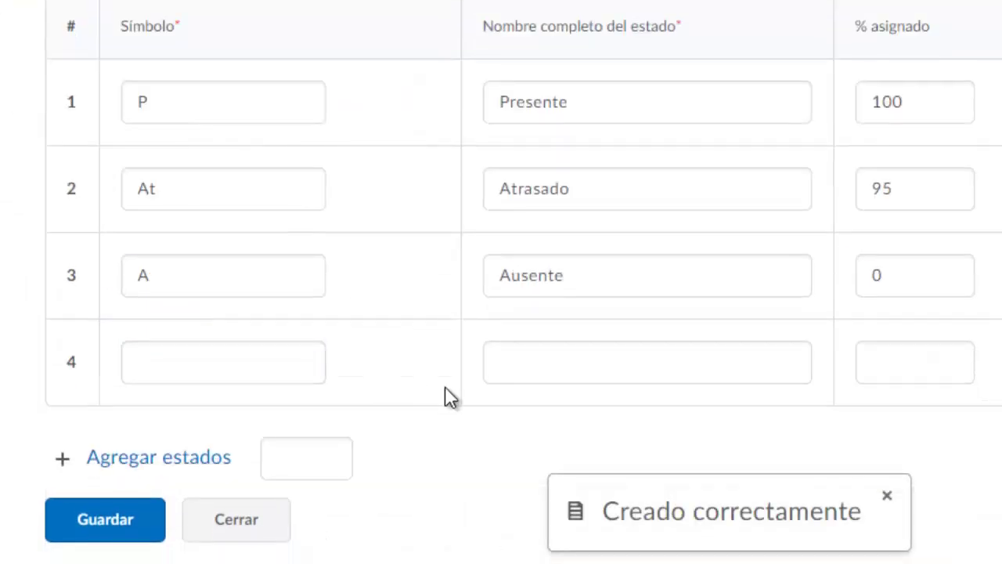
Define the fourth attendance status with symbol J, full name "Justificado" and 90 % assigned
left_click(195, 362)
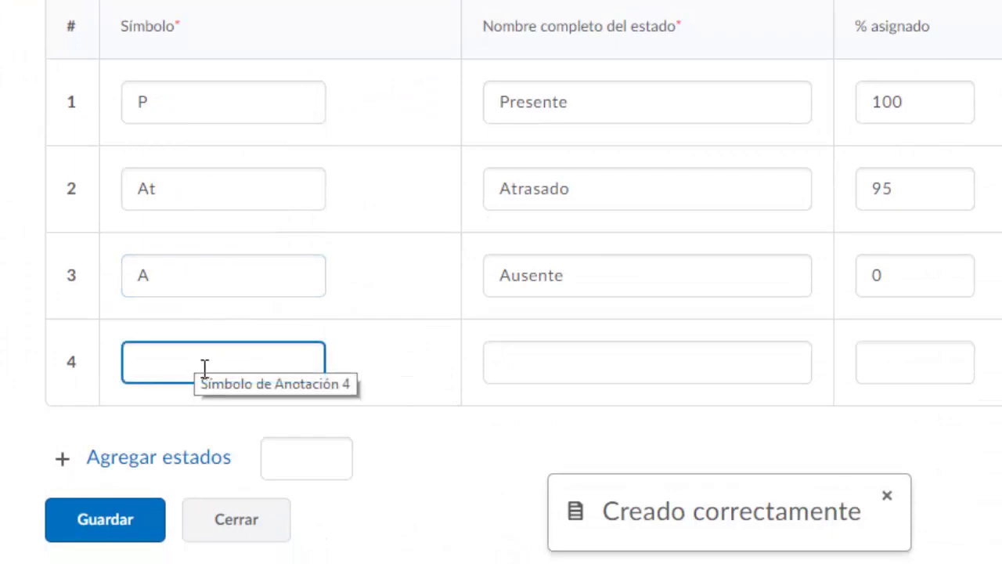
type("J")
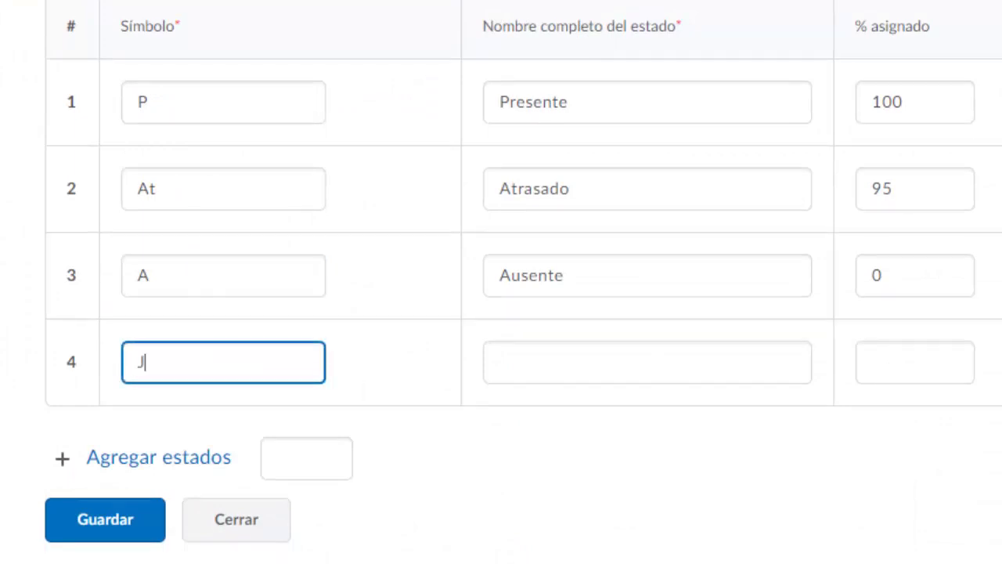
left_click(578, 371)
type("Justificado")
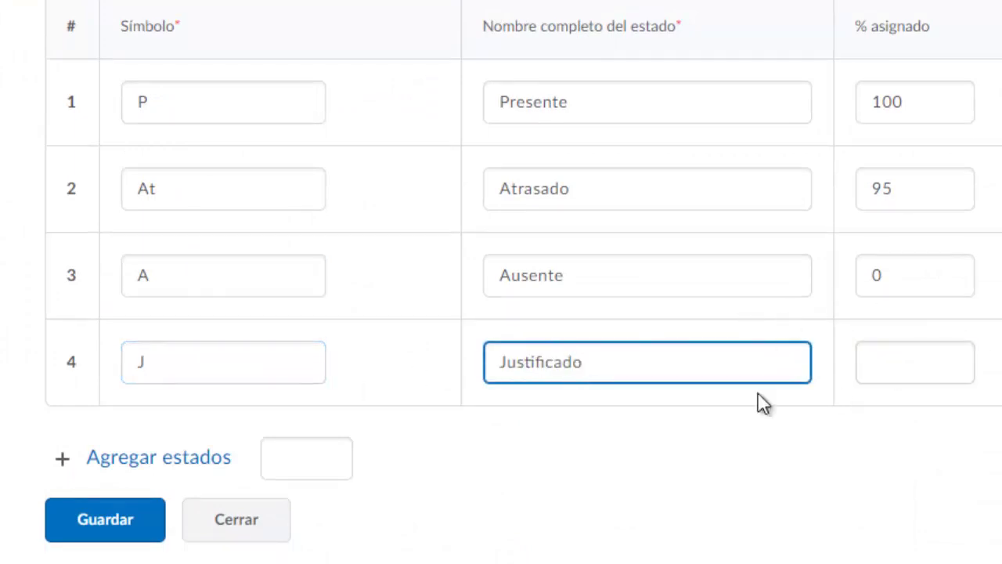
left_click(919, 366)
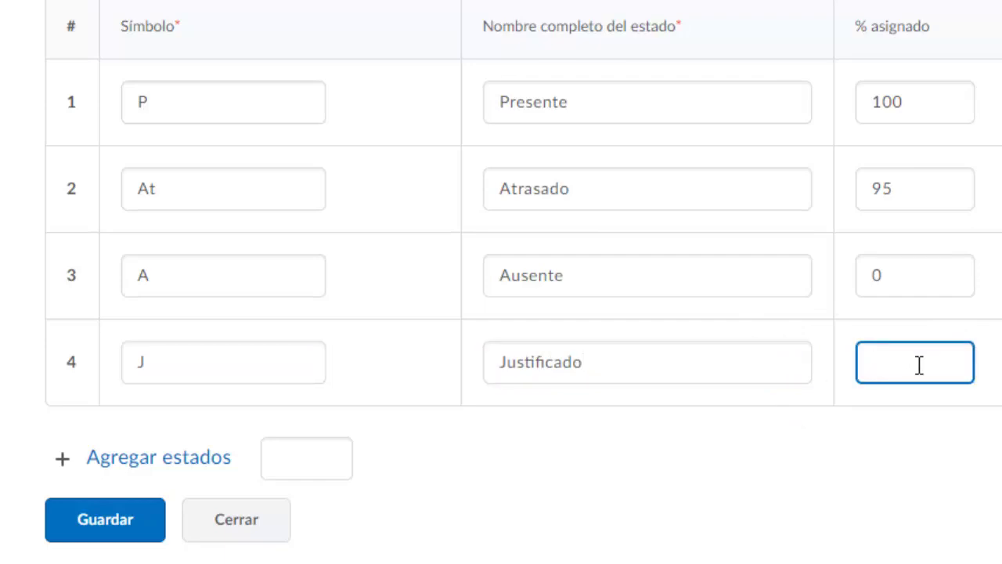
type("90")
left_click(814, 273)
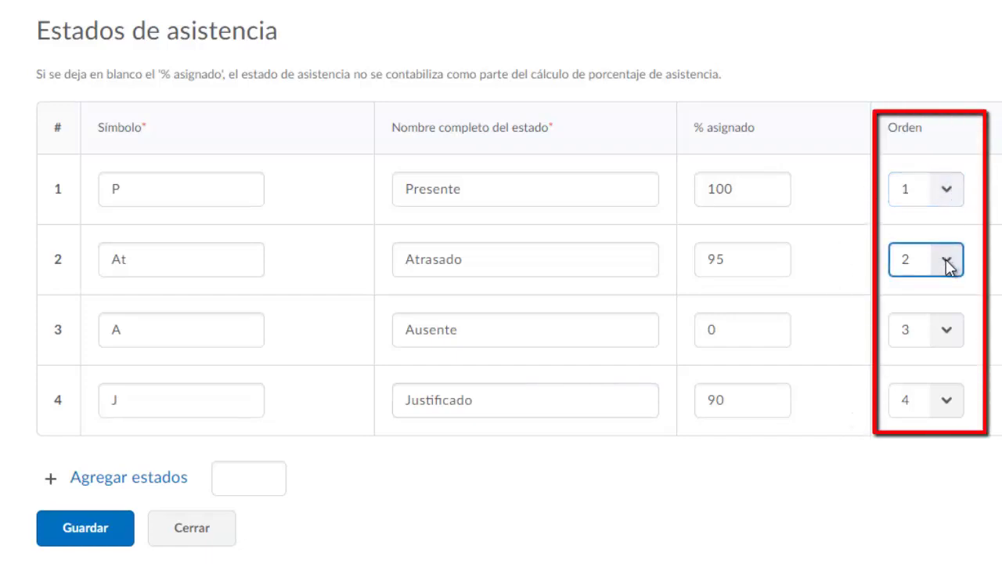
Set the order of the Justificado status to 3 so it comes before Ausente
left_click(947, 403)
left_click(930, 462)
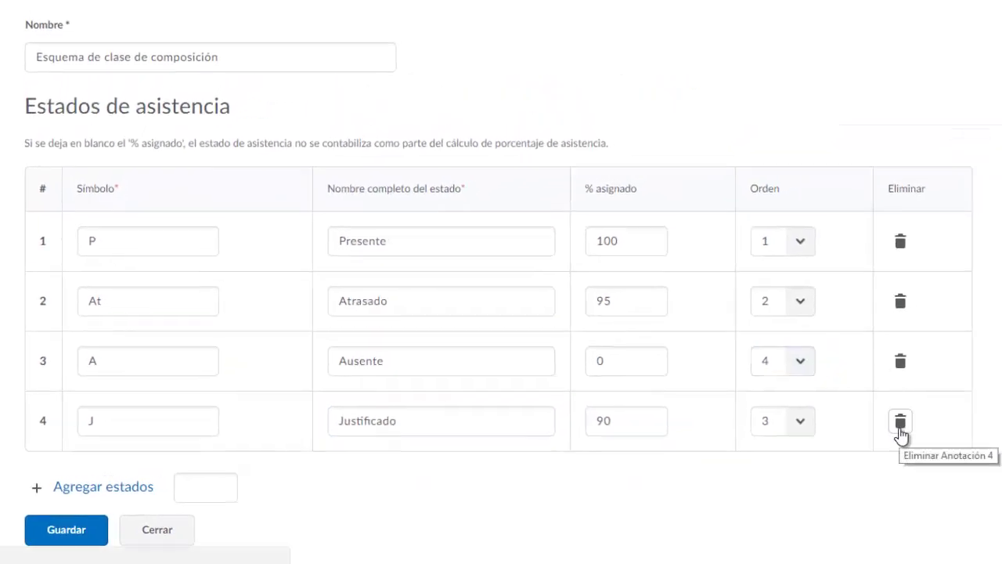
left_click(901, 423)
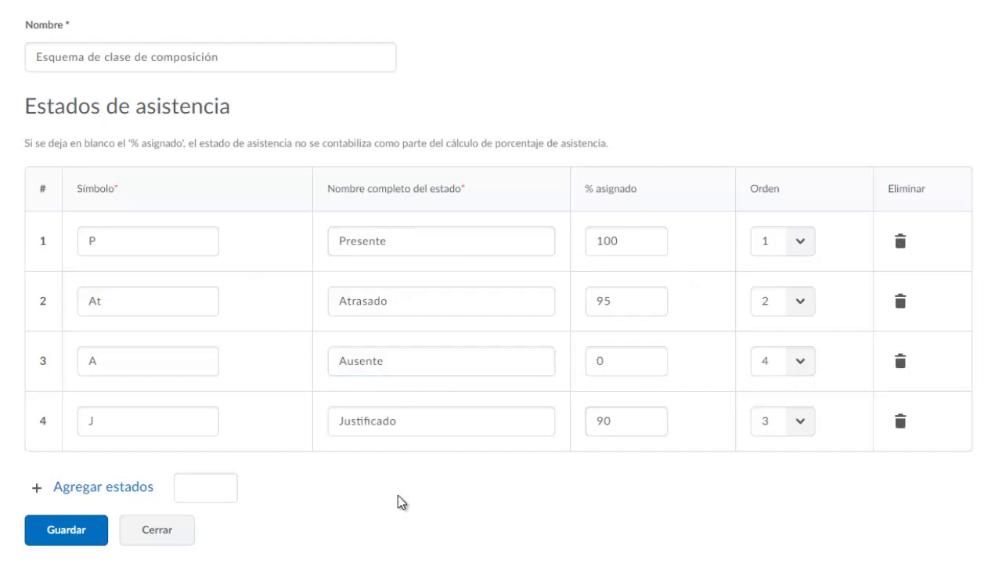
Save the composition class attendance scheme and return to the course's list of attendance schemes
left_click(55, 535)
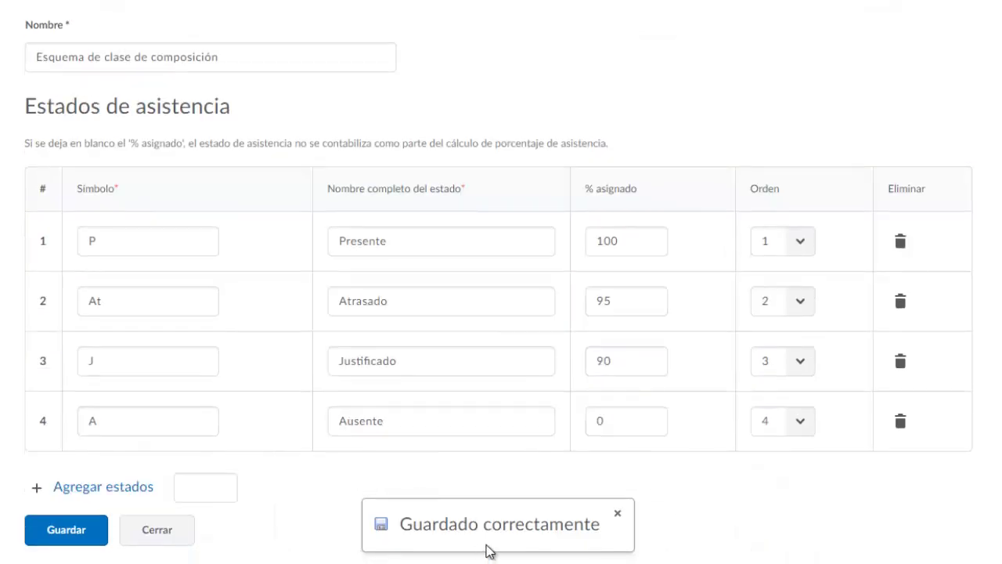
scroll(490, 540, "up", 3)
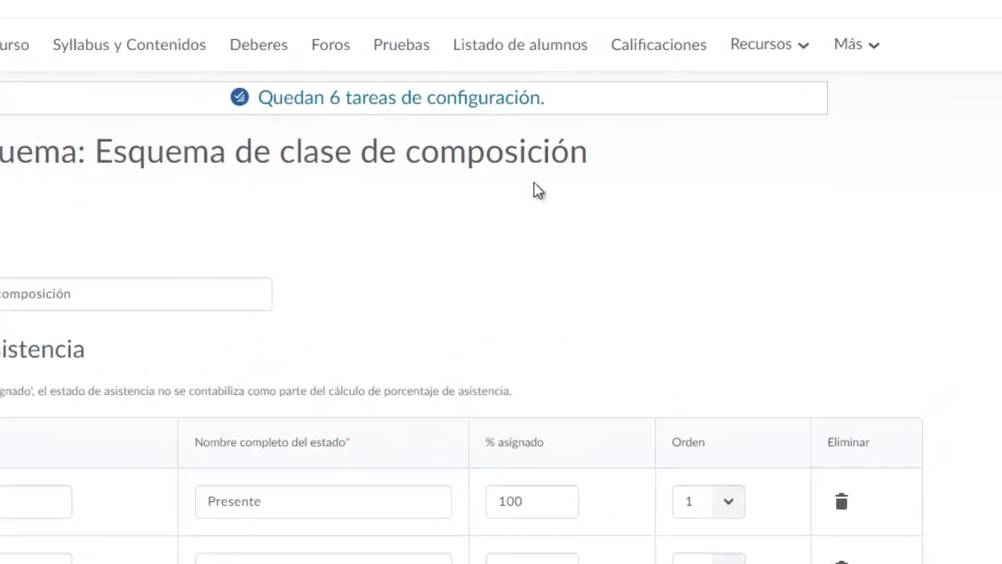
left_click(850, 45)
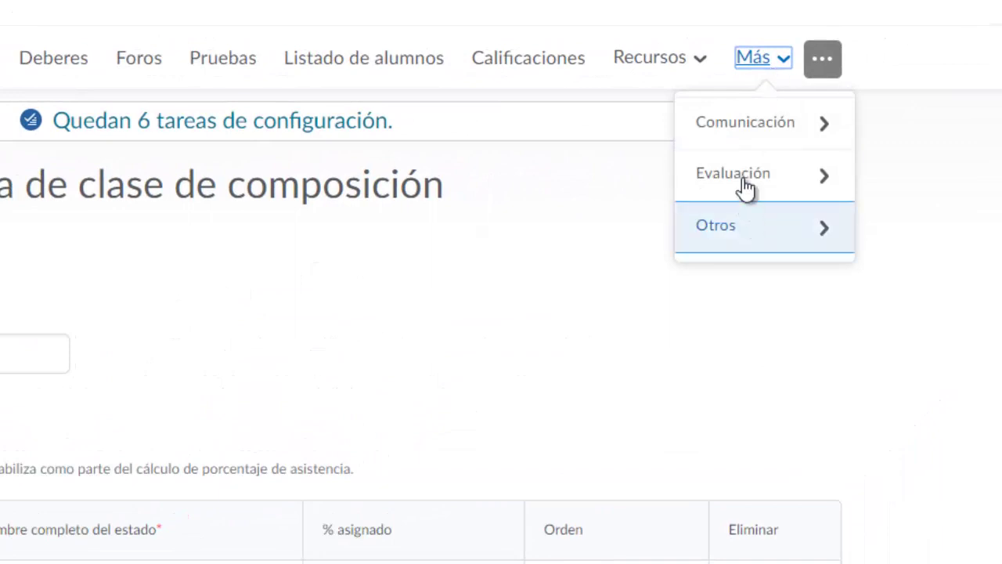
left_click(746, 188)
left_click(682, 240)
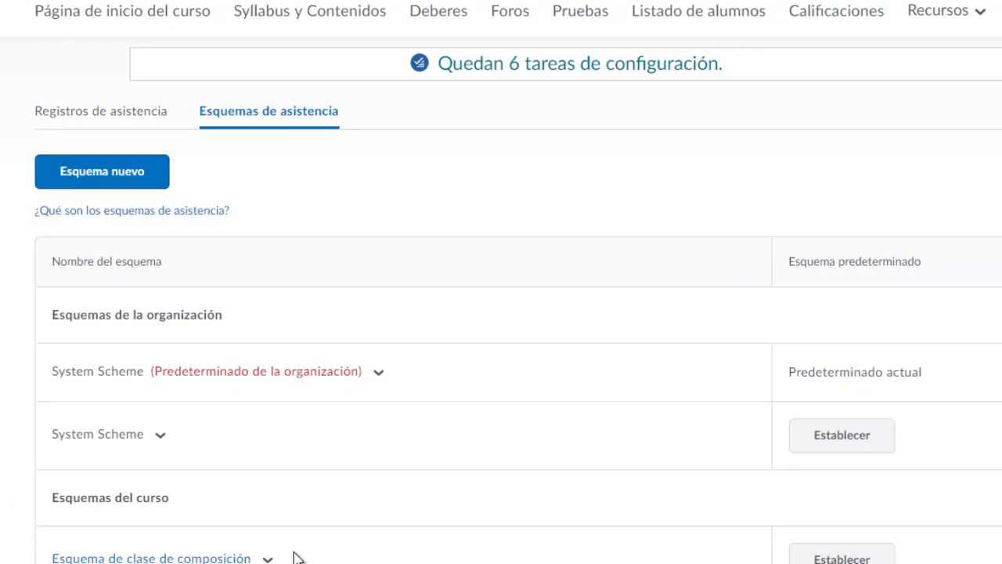
Start a new attendance register and name it "Registro de asistencia de composición"
left_click(100, 115)
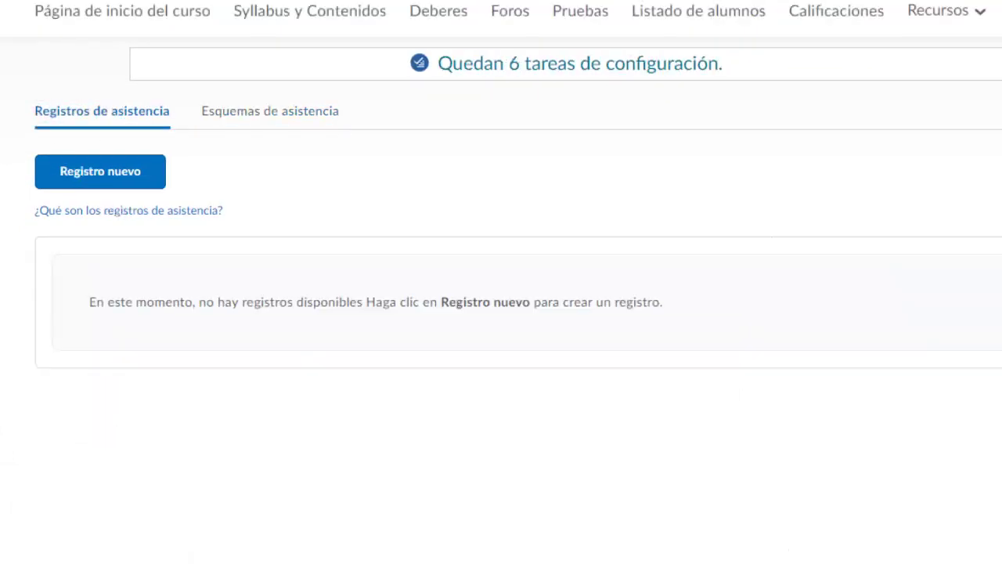
left_click(108, 180)
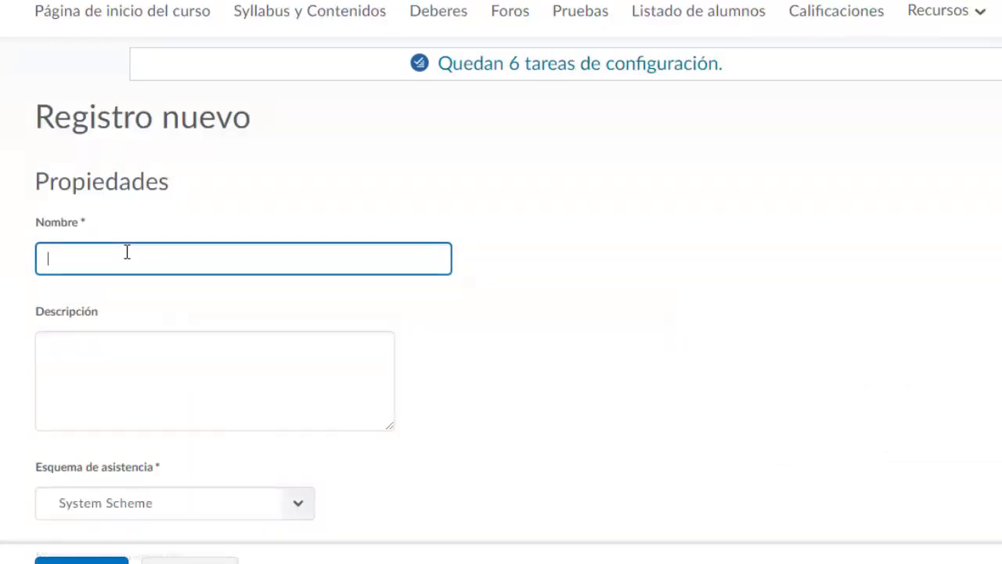
type("Registro de asistencia de composición")
Try to assign the course scheme "Esquema de clase de composición" to the register
scroll(15, 271, "down", 3)
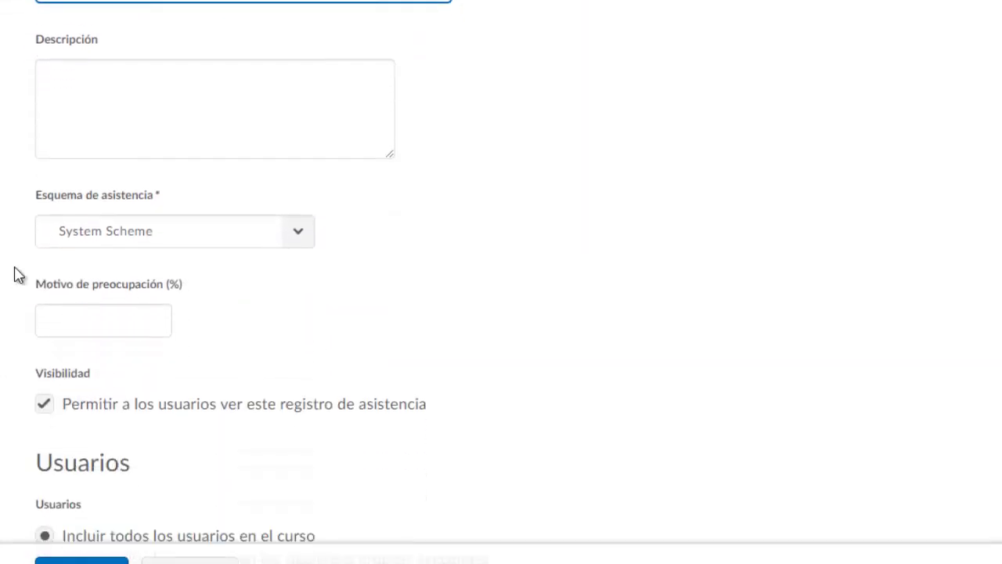
left_click(74, 94)
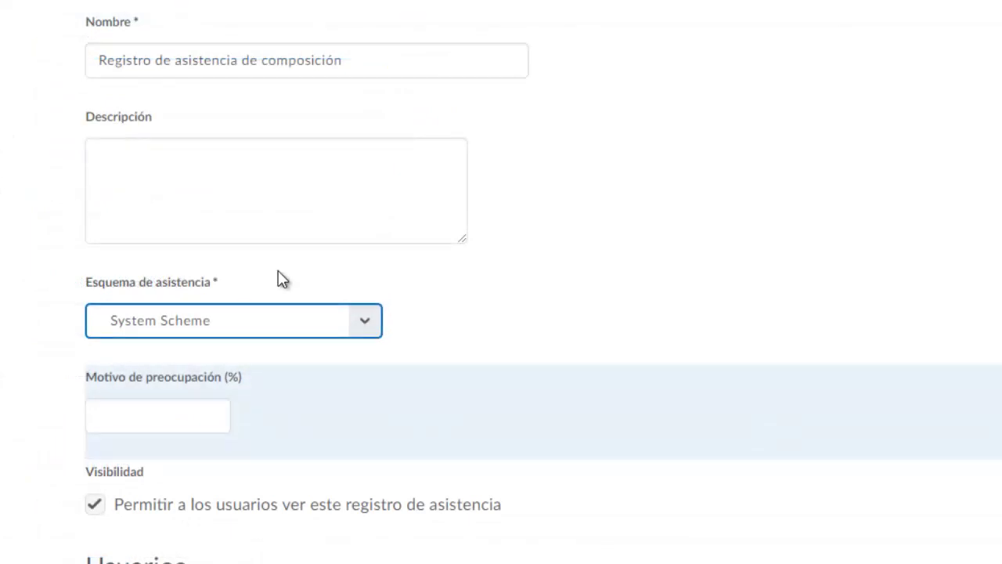
left_click(369, 319)
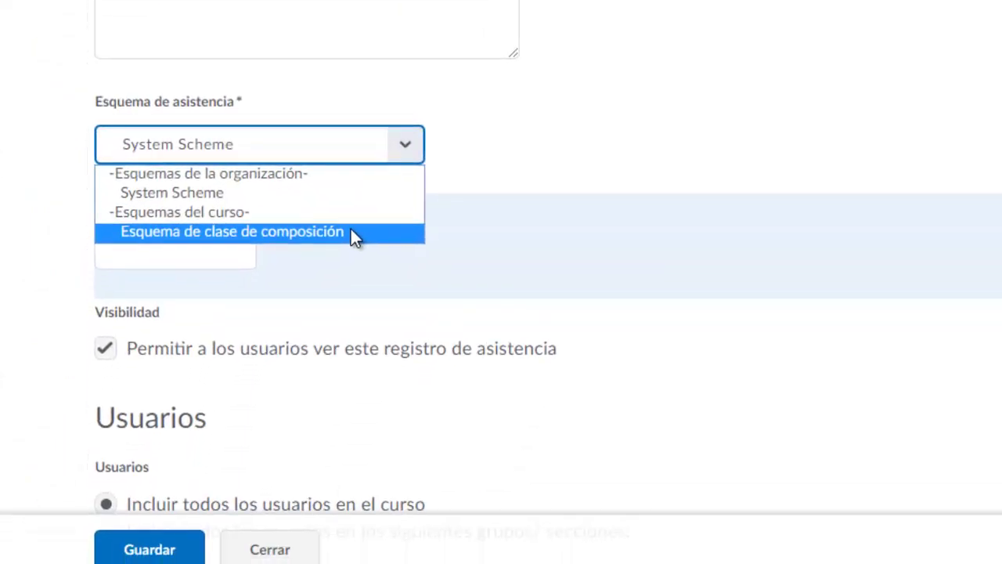
left_click(354, 232)
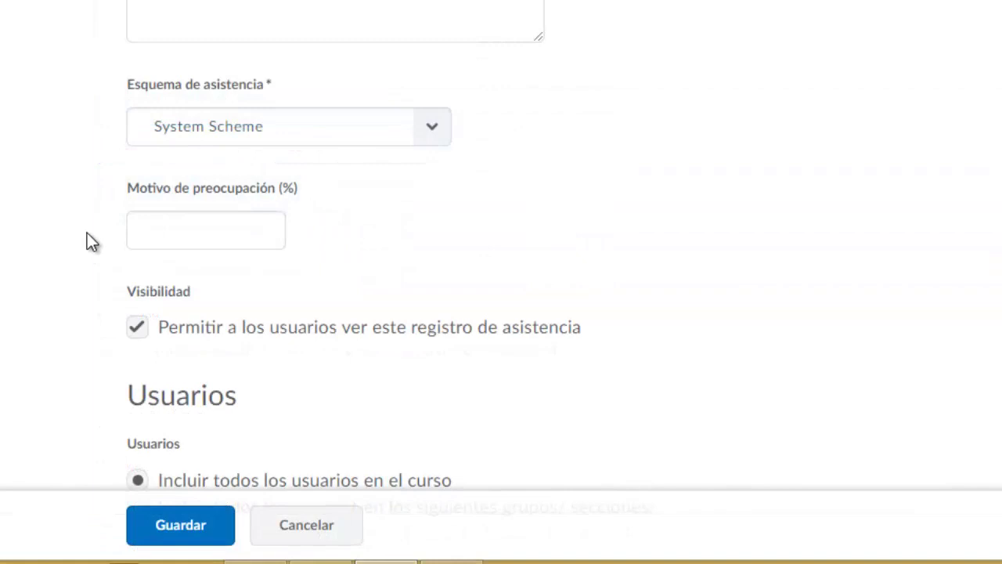
Set the register's cause for concern (Motivo de preocupación) threshold to 80 %
left_click(141, 233)
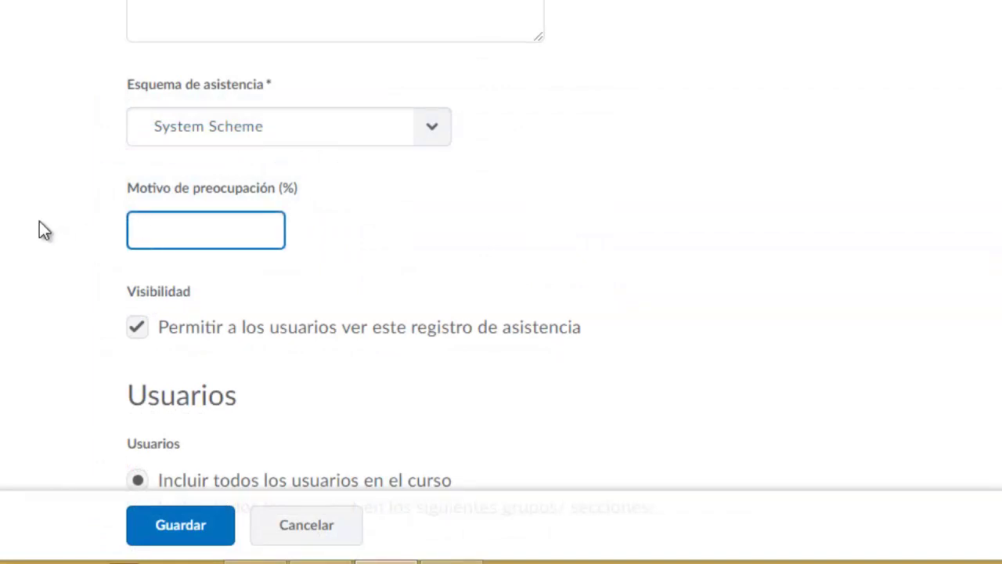
type("80")
left_click(92, 235)
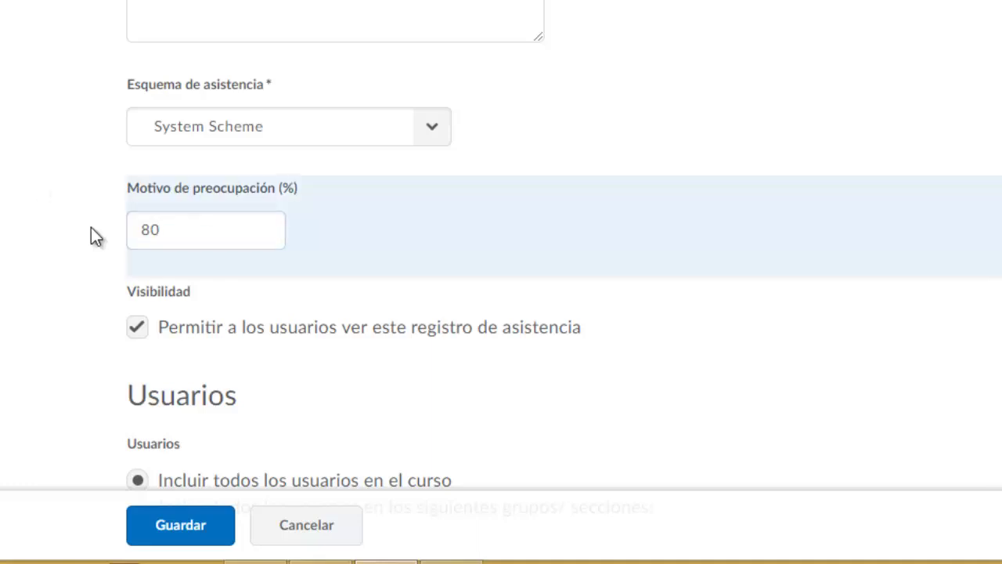
scroll(94, 230, "up", 2)
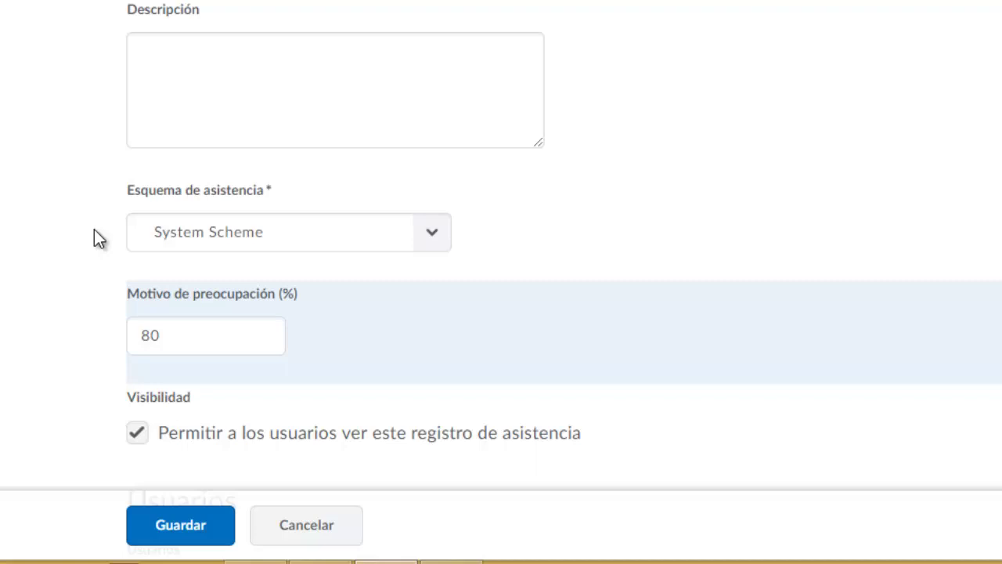
left_click(173, 339)
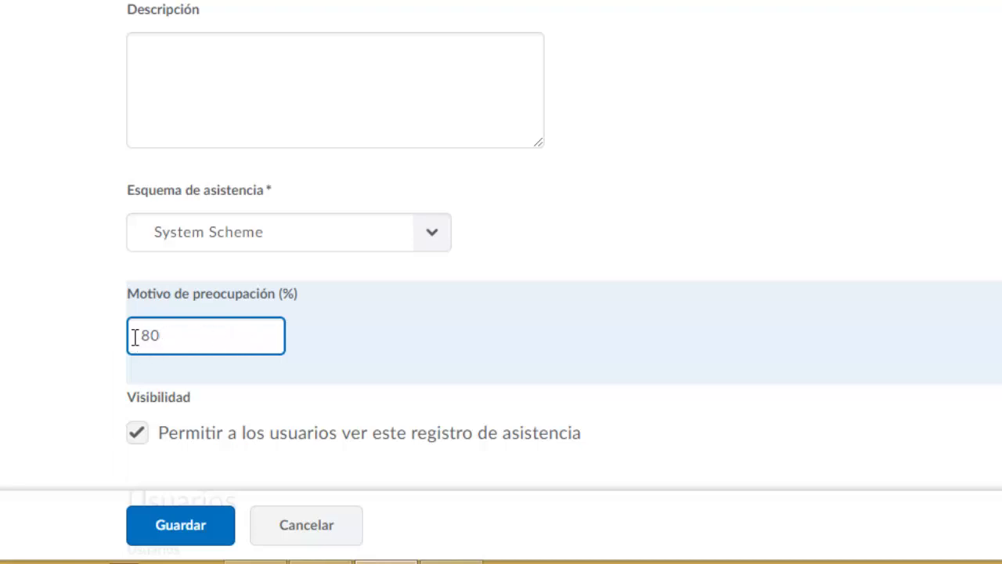
left_click(81, 339)
left_click(181, 335)
Try limiting the register to users in specific groups/sections and switch back to including all users in the course
scroll(181, 335, "down", 5)
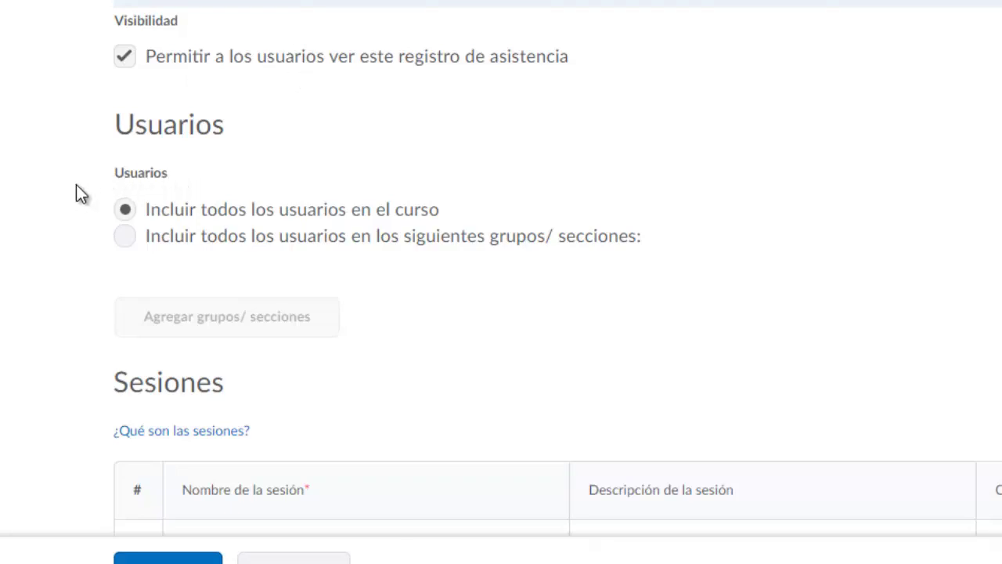
scroll(76, 186, "down", 3)
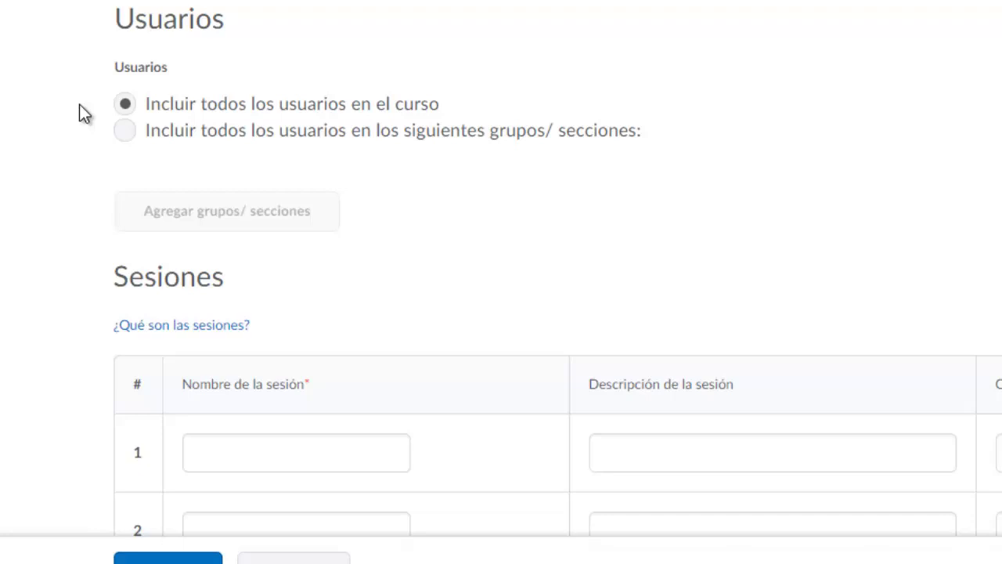
left_click(124, 131)
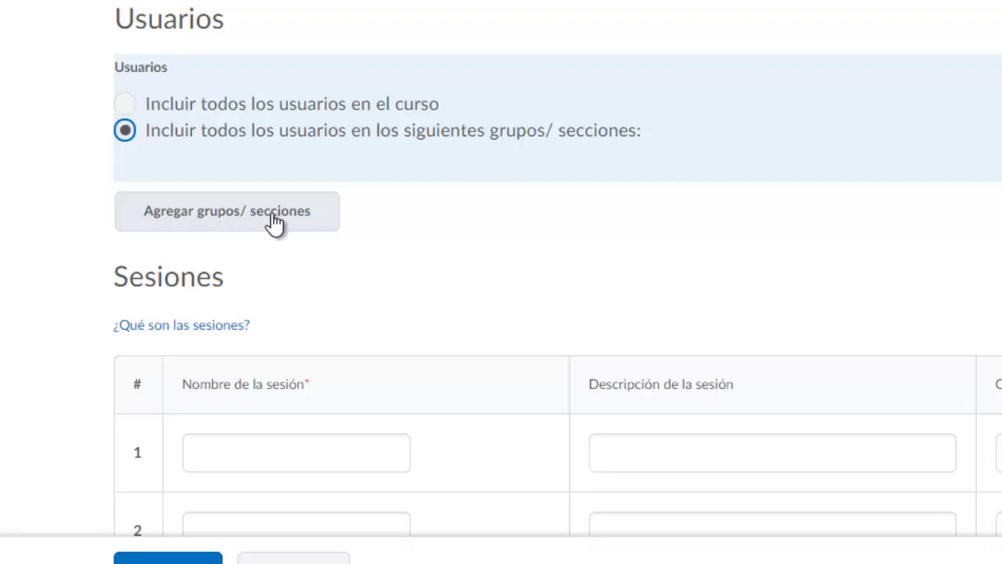
key("Down")
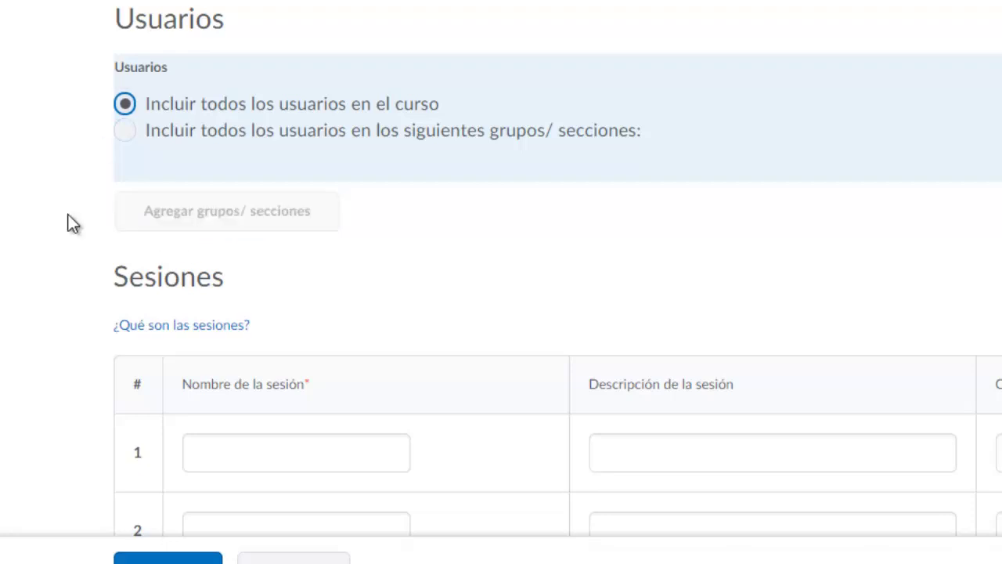
Name the first session "Clase del 12 julio"
scroll(65, 258, "down", 3)
left_click(247, 273)
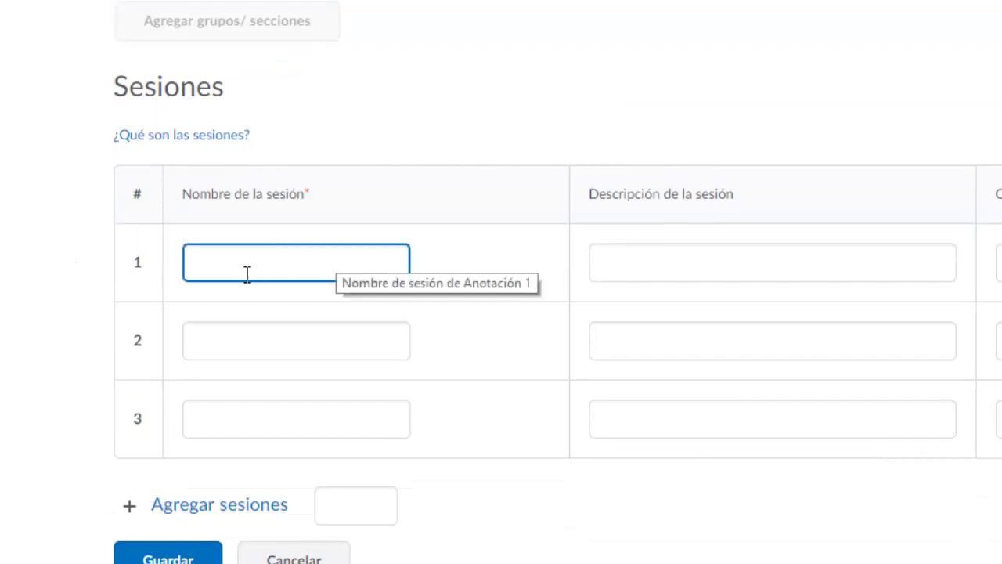
left_click(65, 266)
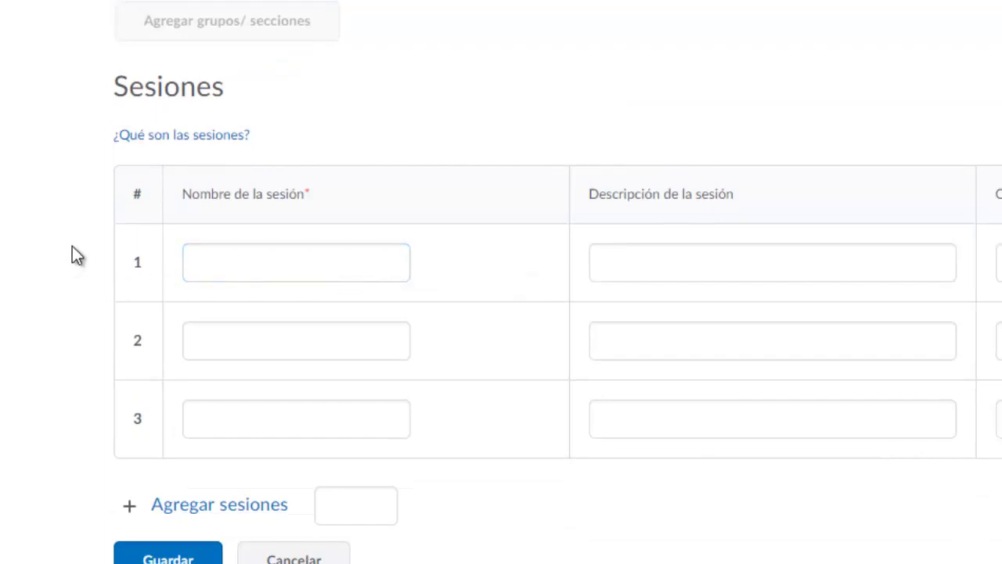
left_click(262, 273)
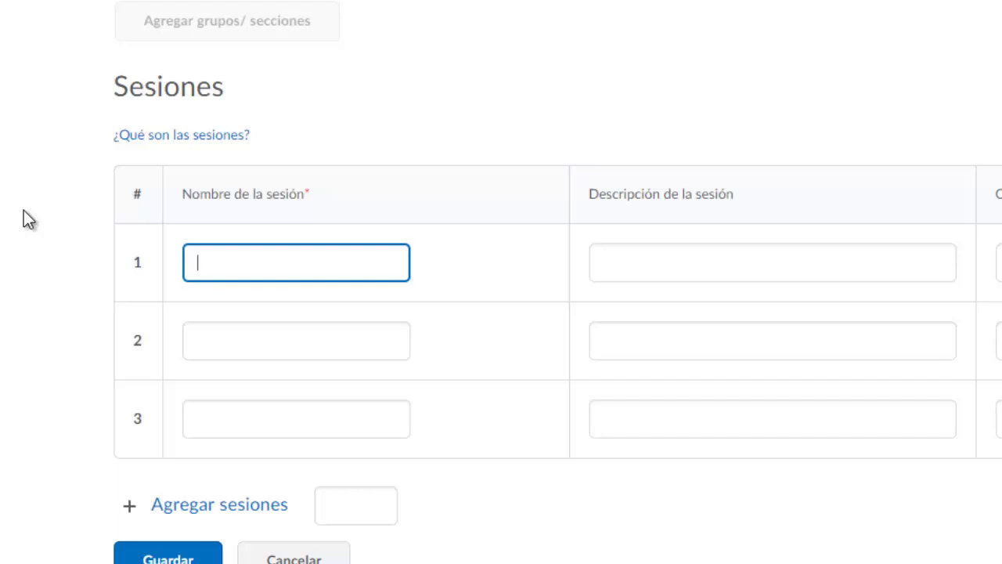
type("Clse")
key("BackSpace")
key("BackSpace")
type("ase del 1")
key("BackSpace")
key("BackSpace")
type("l 12")
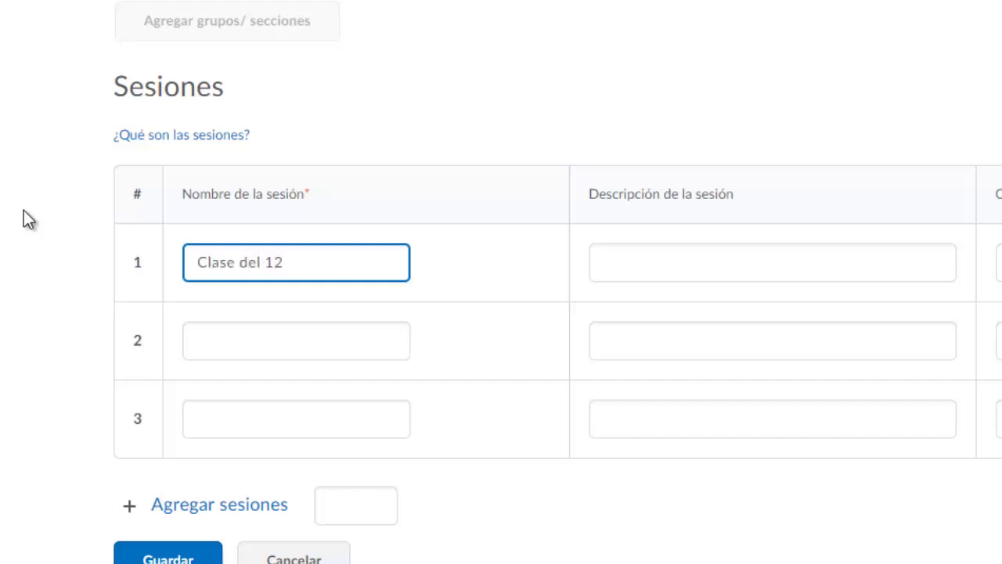
type(" julio")
Name the second session "Clase del 16 julio" and the third session "Clase del 20 julio"
left_click(250, 334)
type("Clase del ")
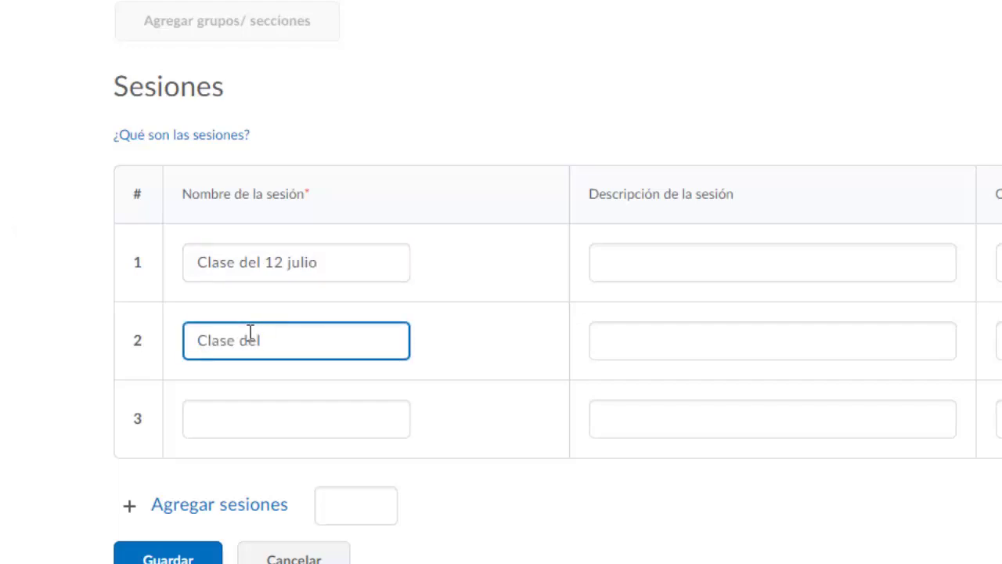
type("16 d")
key("BackSpace")
type("julio")
left_click(252, 424)
type("Clas")
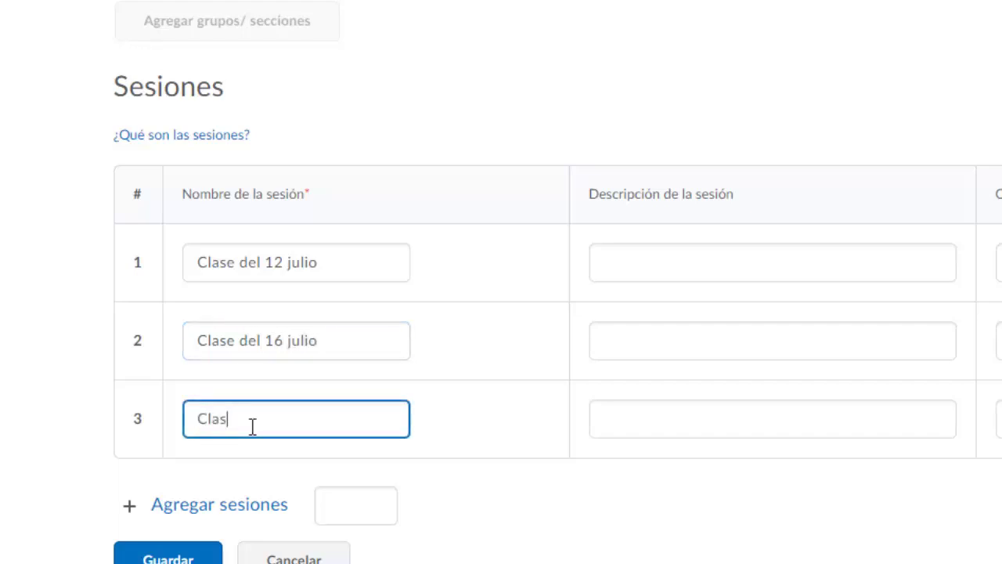
type("e del 20 julio")
left_click(445, 424)
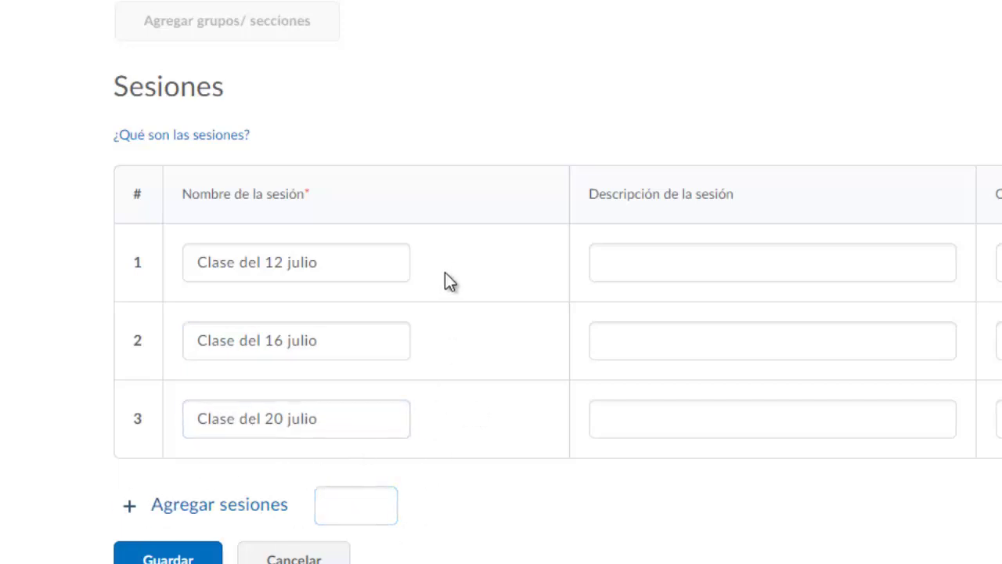
Add 2 more session rows to the attendance register
left_click(337, 513)
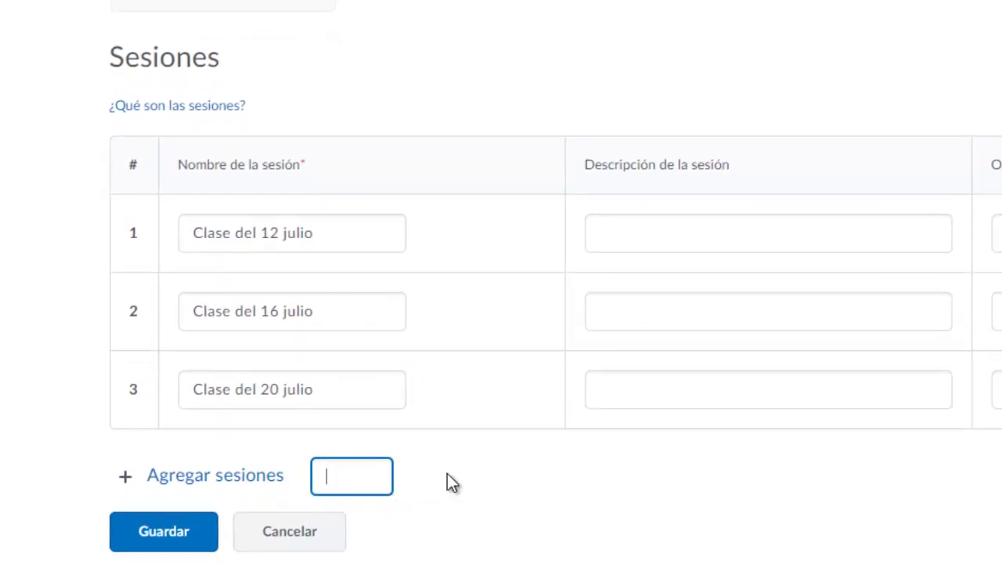
type("2")
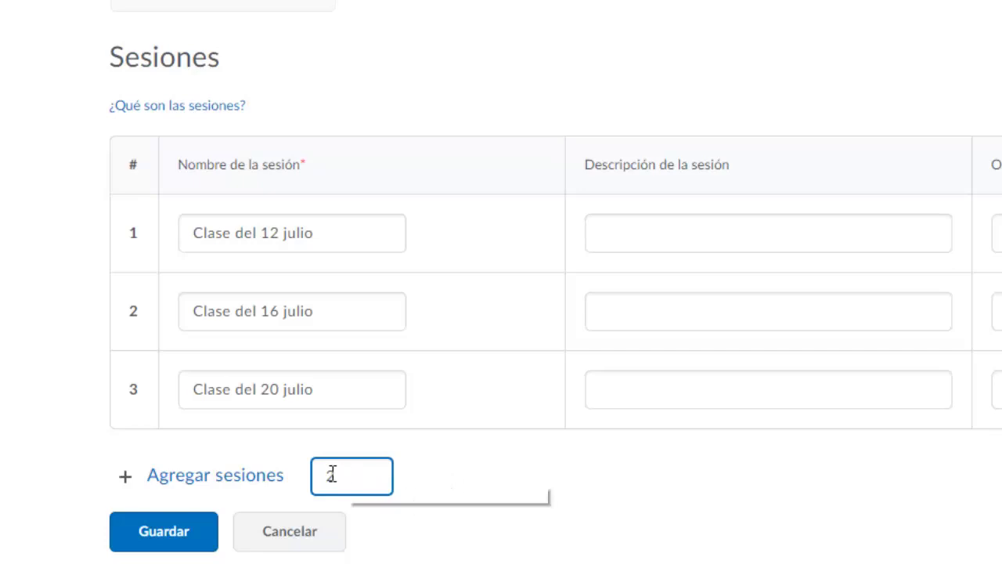
left_click(217, 486)
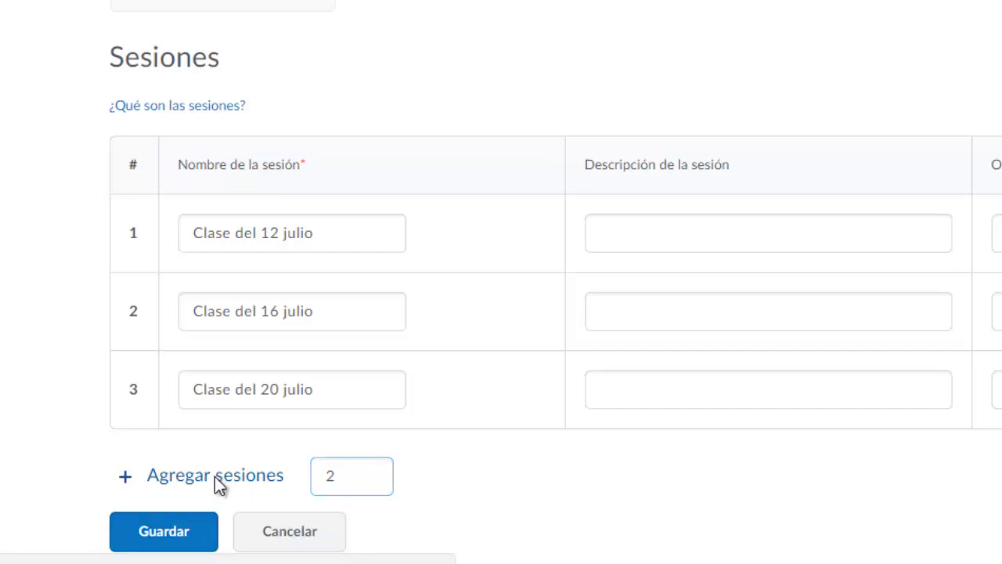
left_click(559, 52)
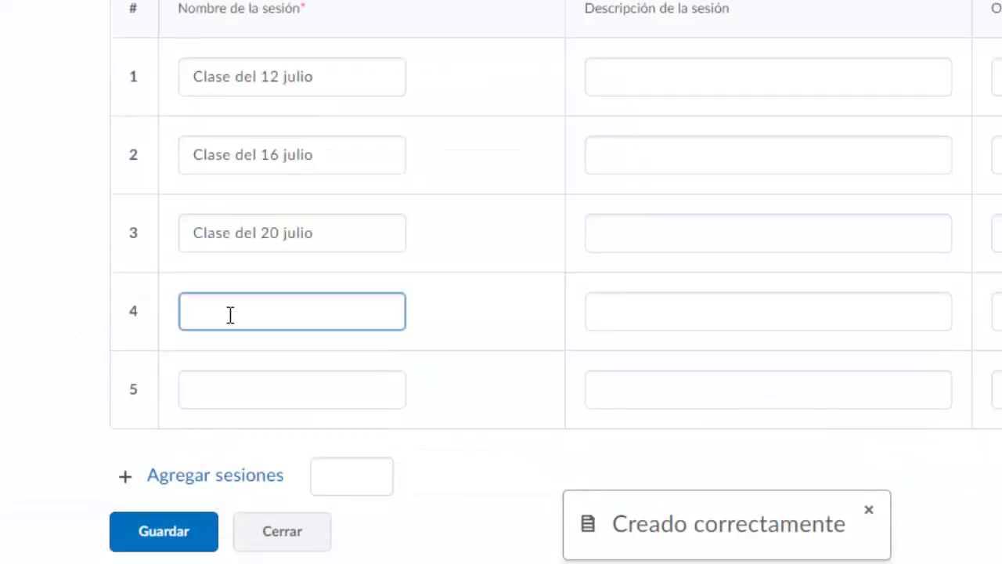
Name the fourth session "Clase del 22 julio" and the fifth session "Clase del 25 julio"
left_click(381, 388)
left_click(302, 318)
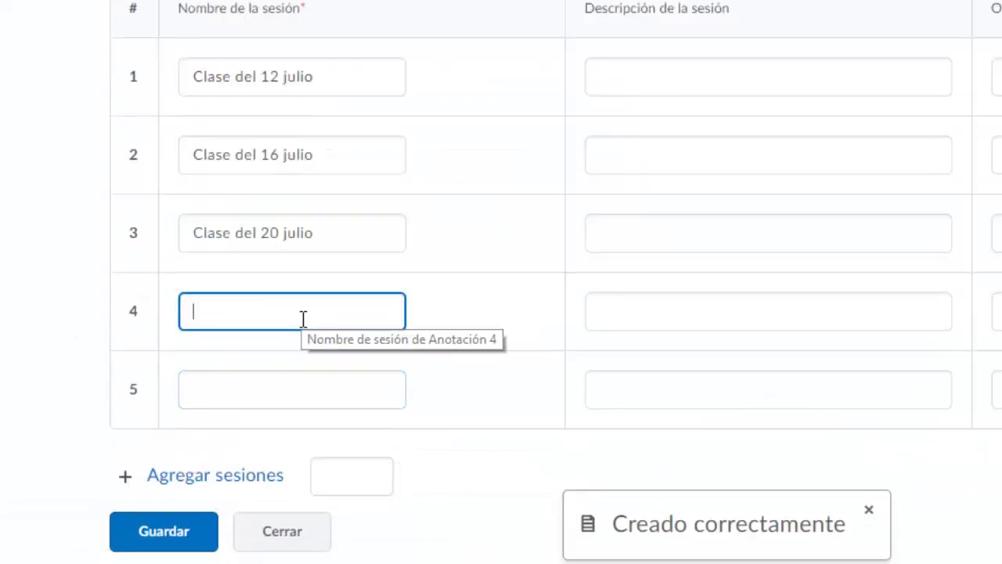
type("Clase del 22 julio")
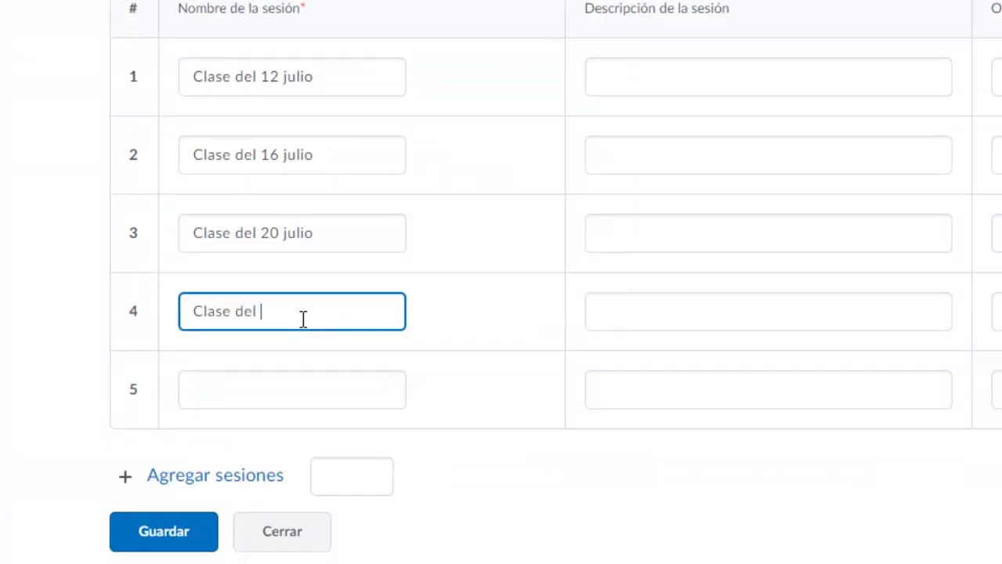
left_click(280, 385)
type("Clase del 25 julio")
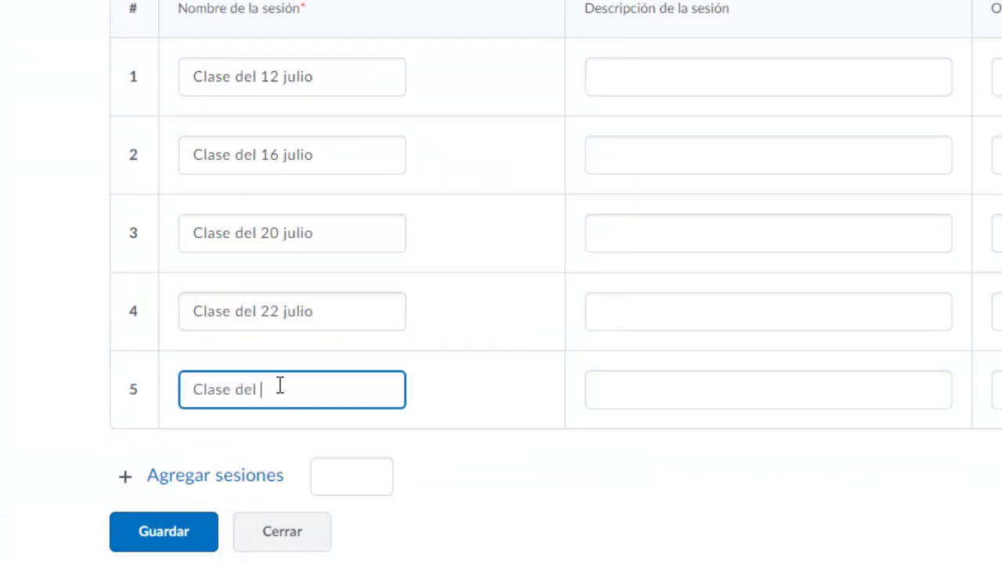
Describe the 12 July session as "Introducción al syllabus"
left_click(654, 82)
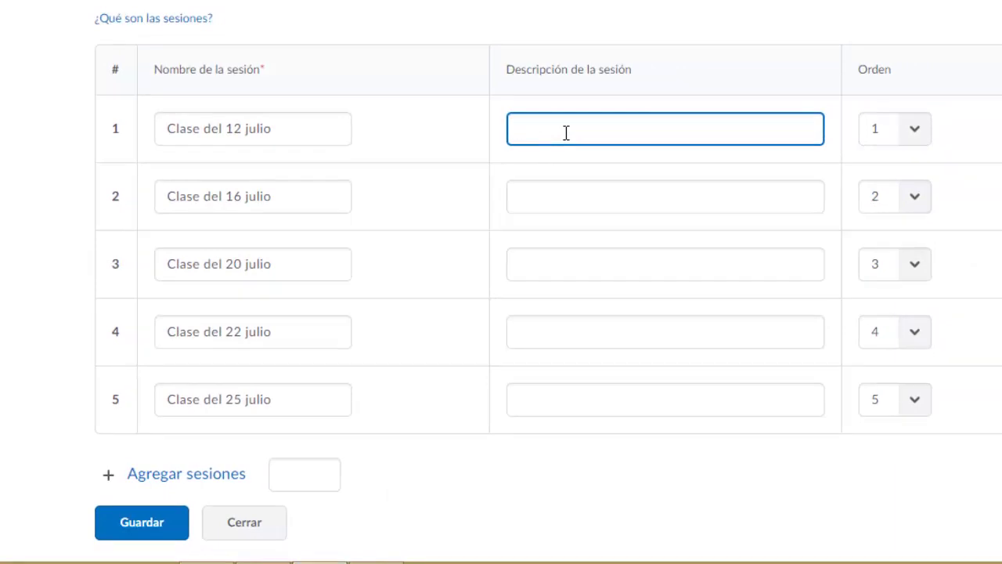
type("In")
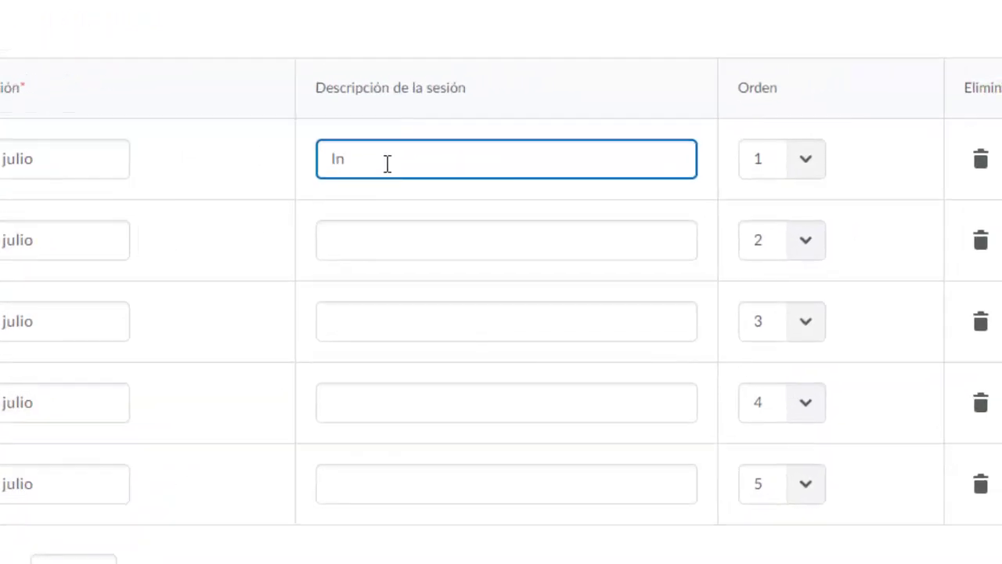
type("troducción al syllabus")
key("Tab")
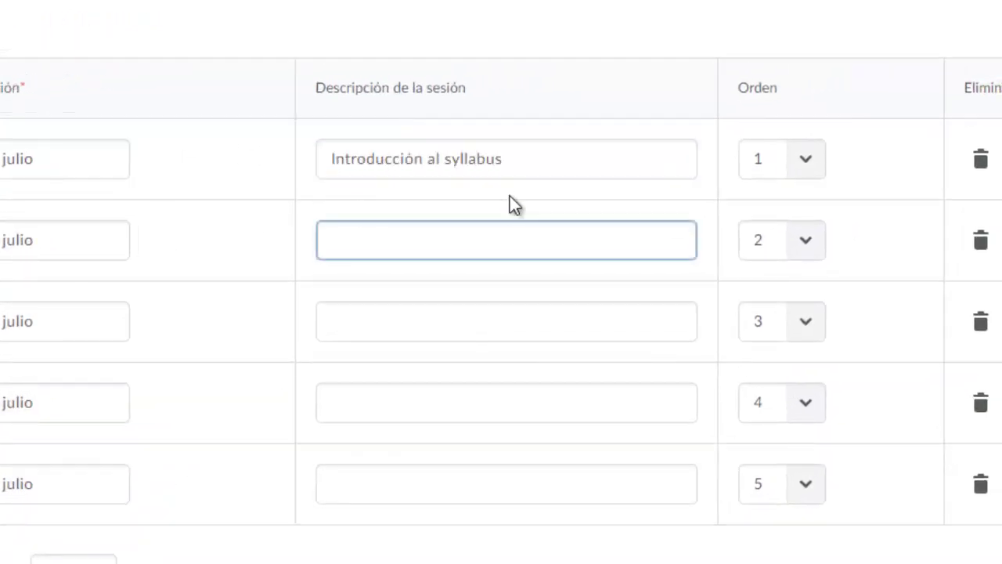
Save the attendance register with its session names and the 12 July description
left_click(524, 166)
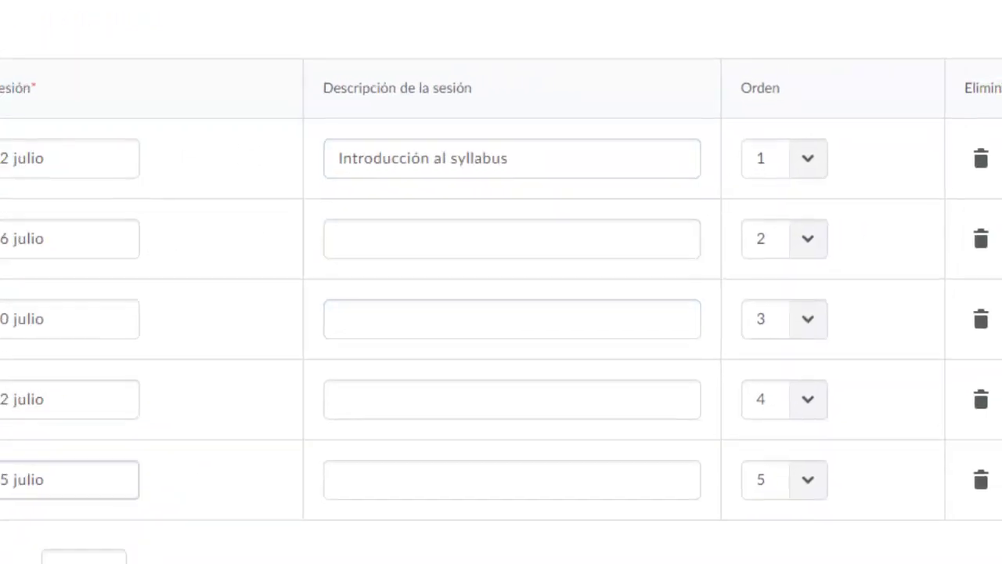
left_click(106, 482)
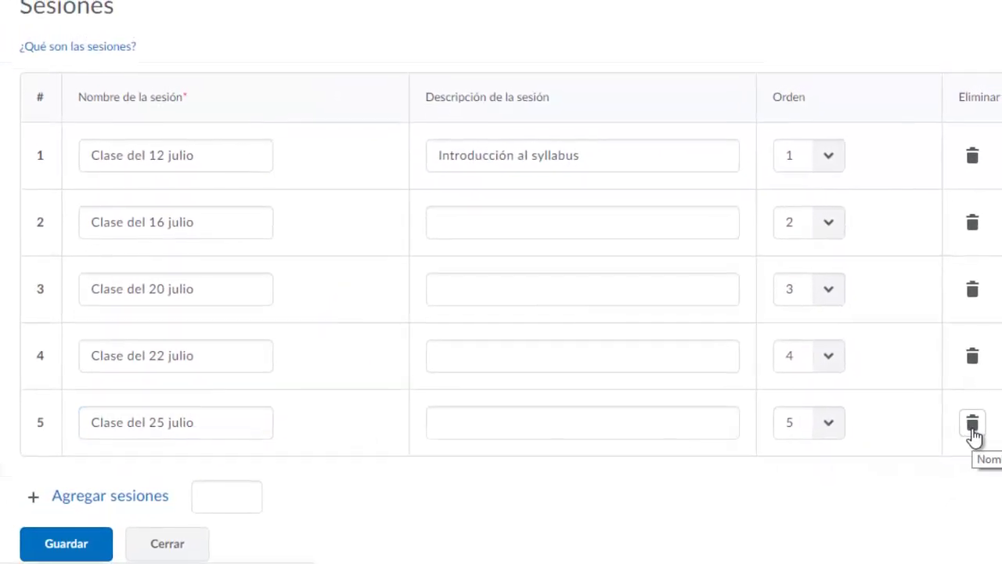
left_click(664, 433)
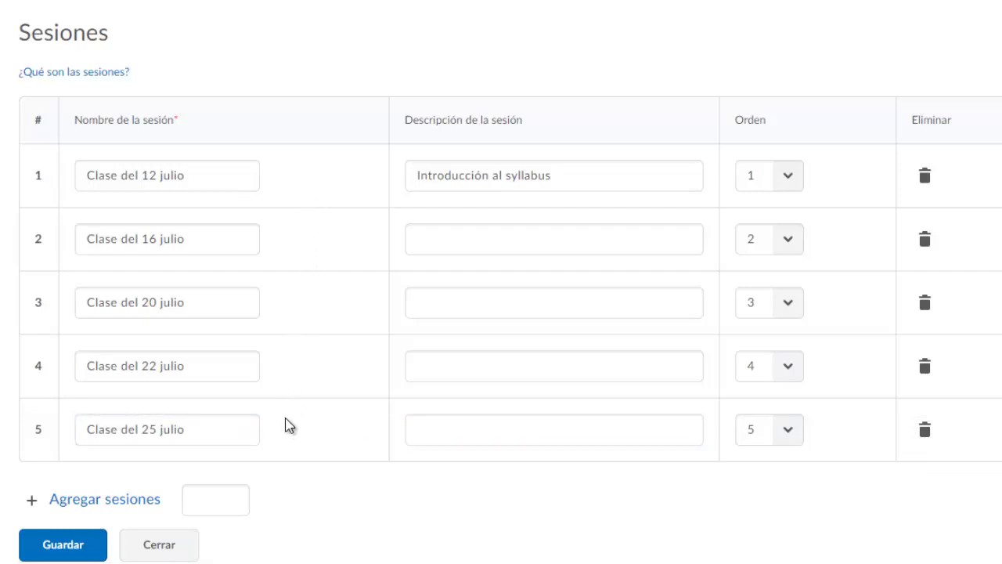
left_click(69, 558)
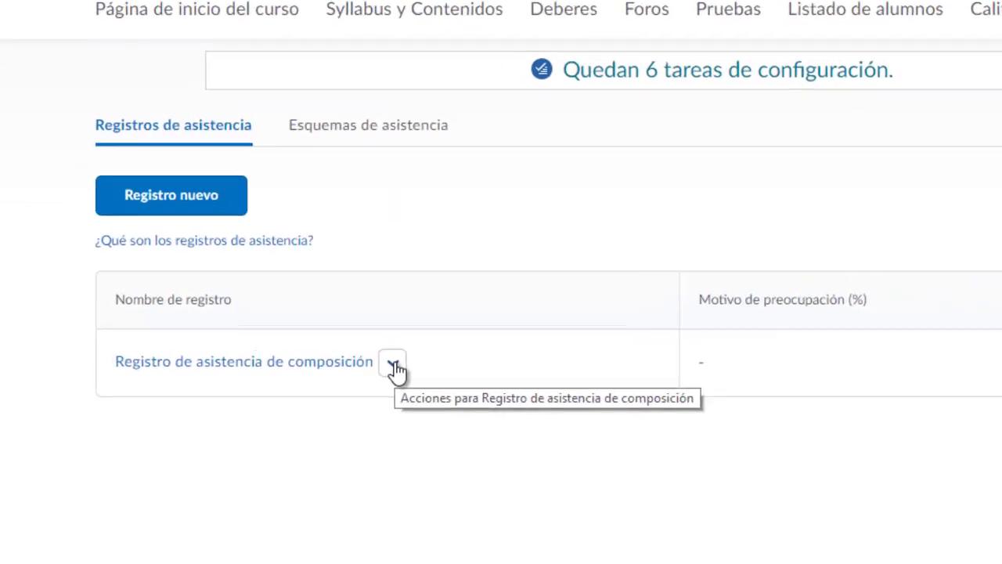
Open the composition register's attendance data and start recording attendance for the session "Clase del 12 julio"
left_click(439, 375)
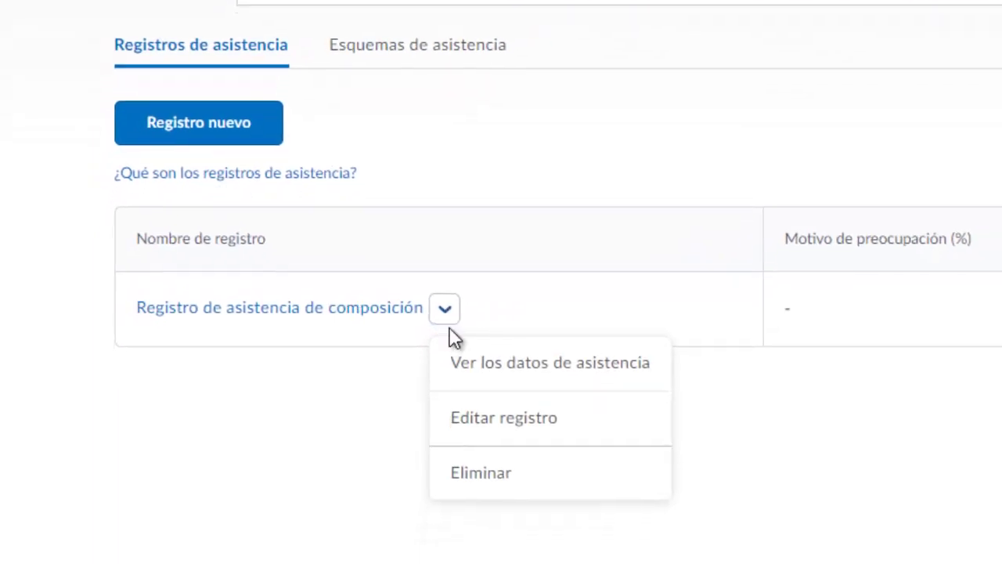
left_click(618, 371)
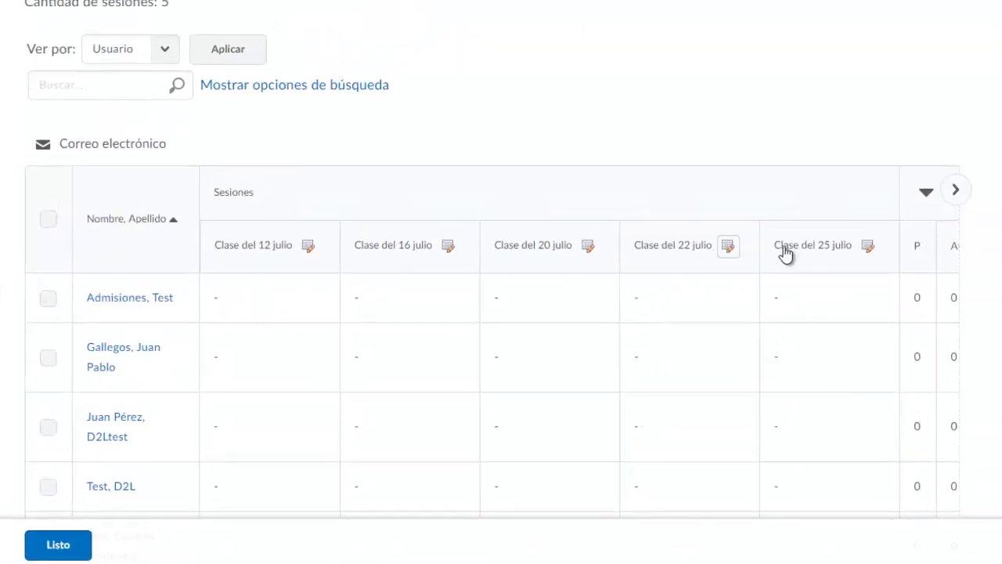
scroll(783, 227, "right", 5)
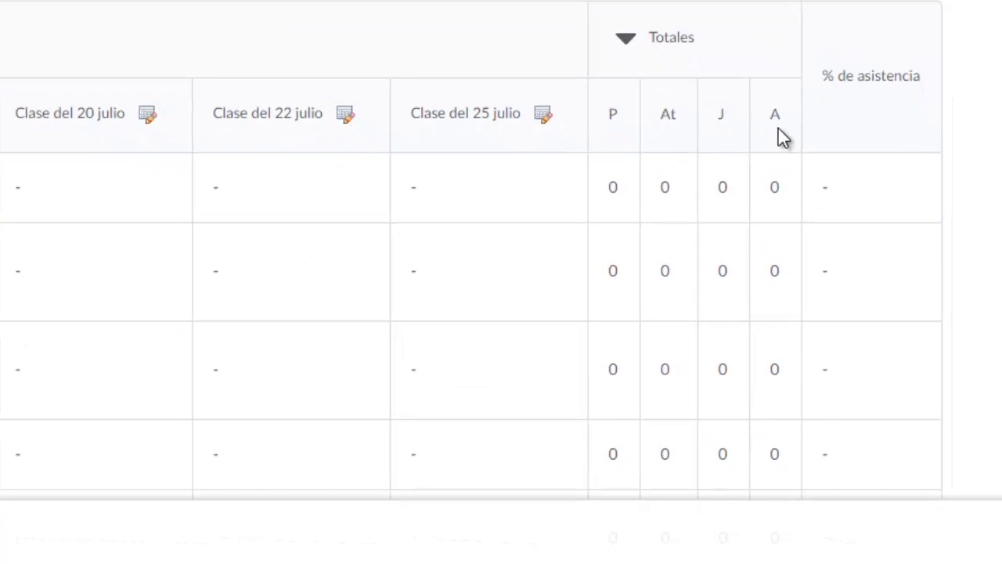
scroll(203, 311, "left", 5)
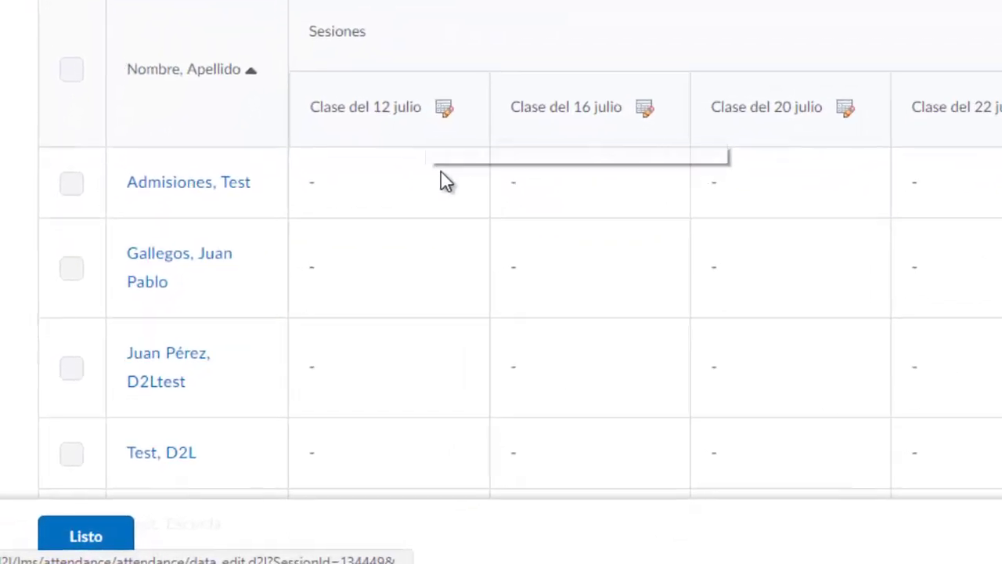
left_click(446, 114)
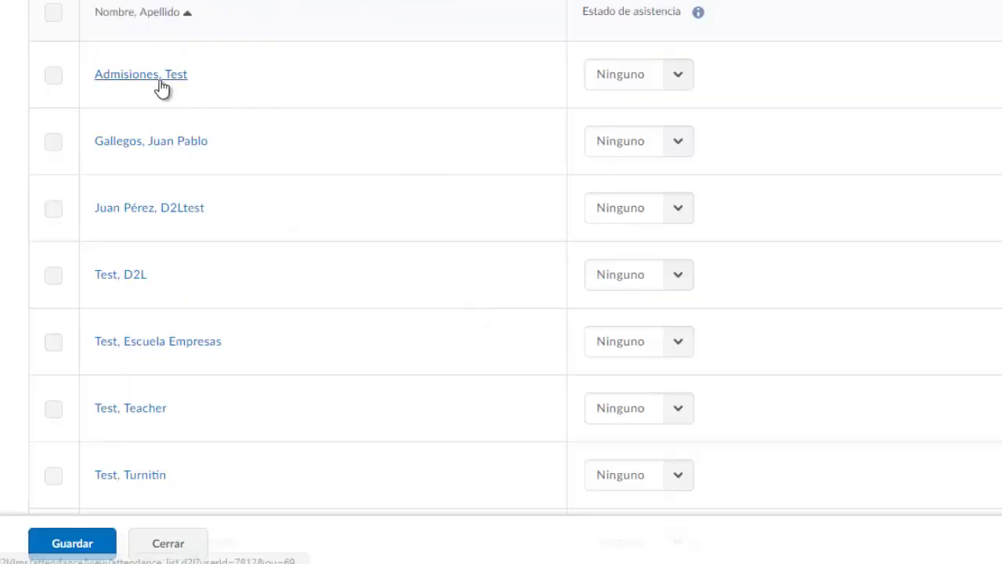
Set the attendance status of the first two students to P, the third to At, the fourth to J and the fifth to A
left_click(683, 82)
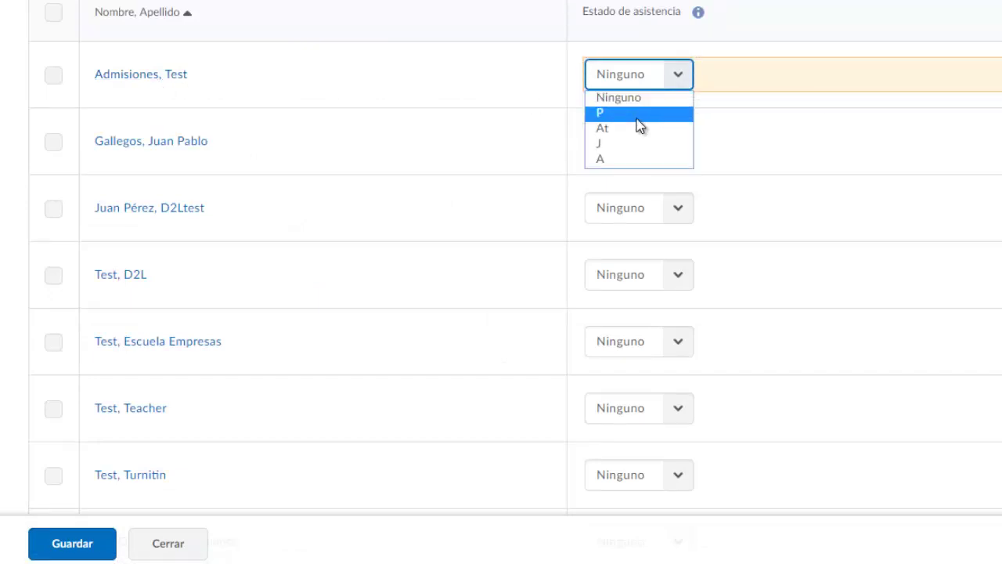
left_click(641, 114)
left_click(686, 145)
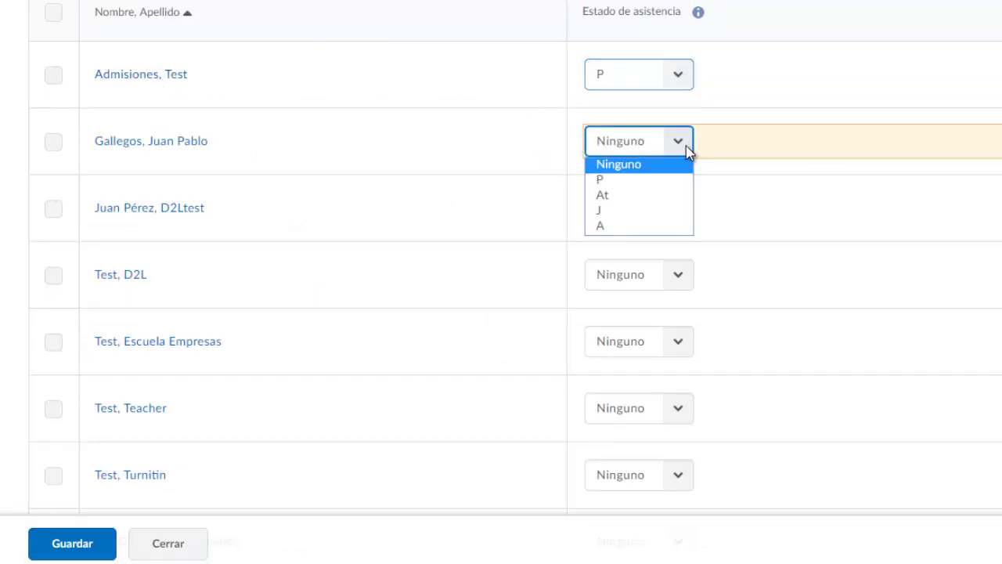
left_click(642, 179)
left_click(678, 208)
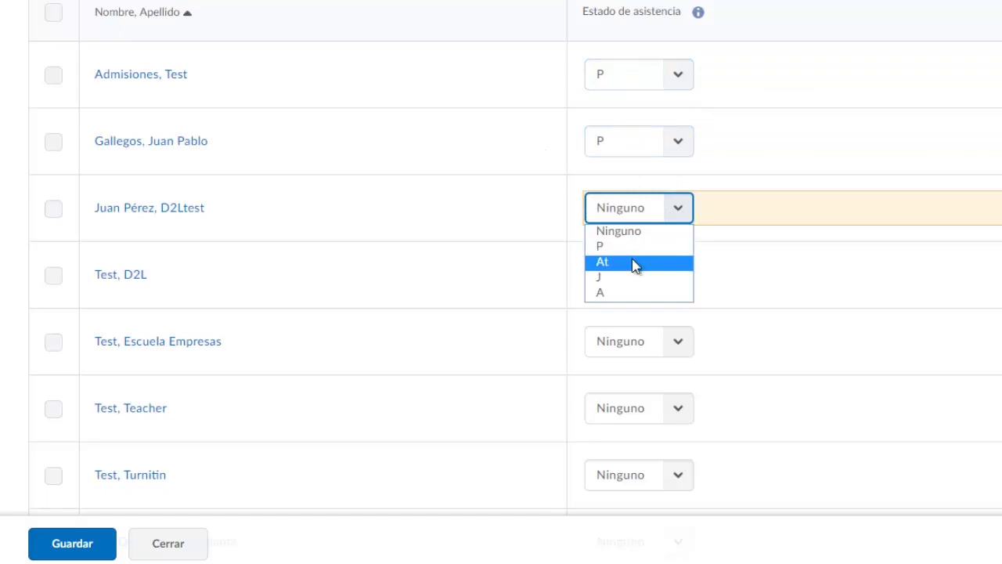
left_click(638, 261)
left_click(680, 275)
left_click(622, 346)
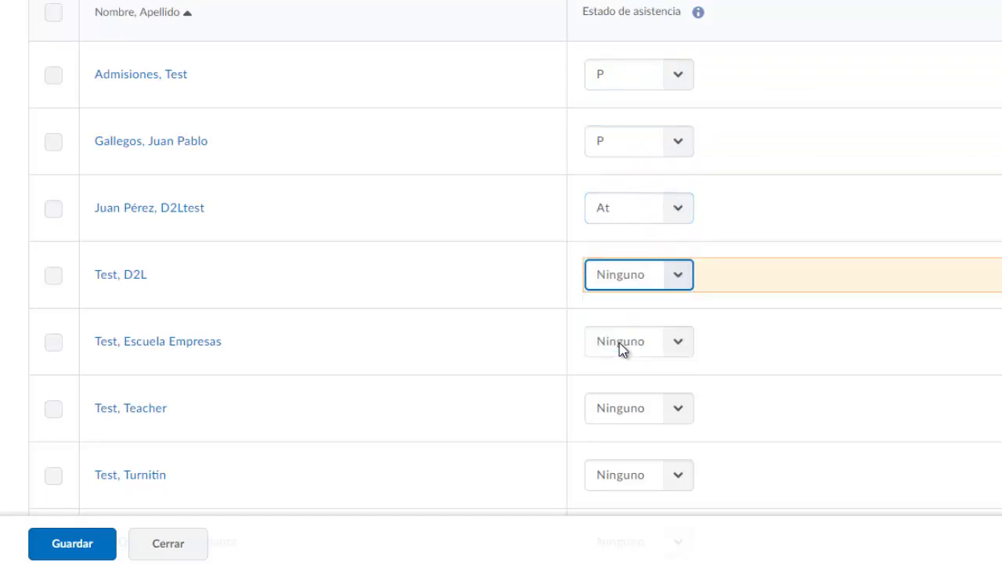
left_click(617, 350)
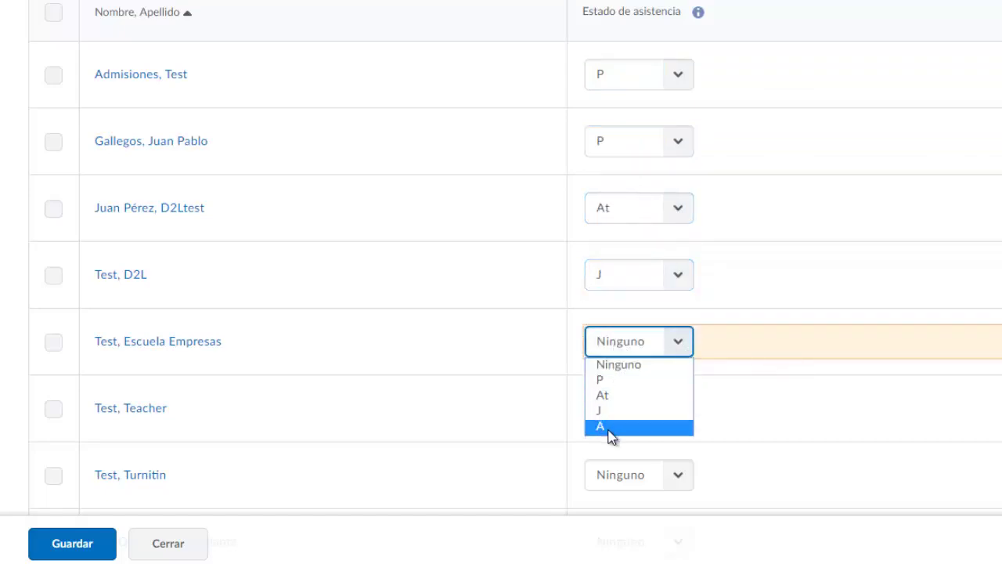
left_click(612, 427)
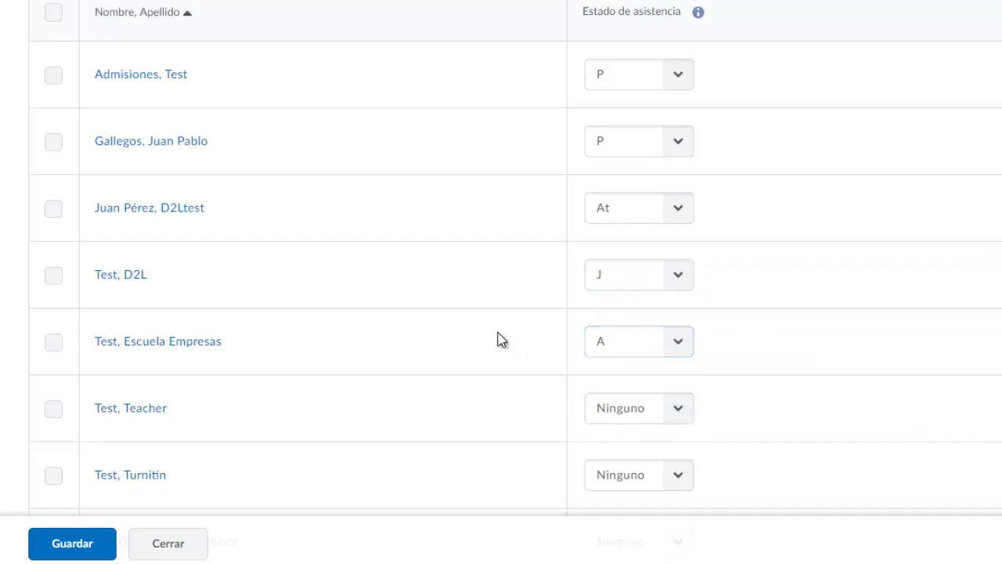
Select all students in the session and set their attendance status to P in bulk
scroll(549, 364, "down", 2)
scroll(549, 362, "up", 2)
scroll(549, 361, "down", 1)
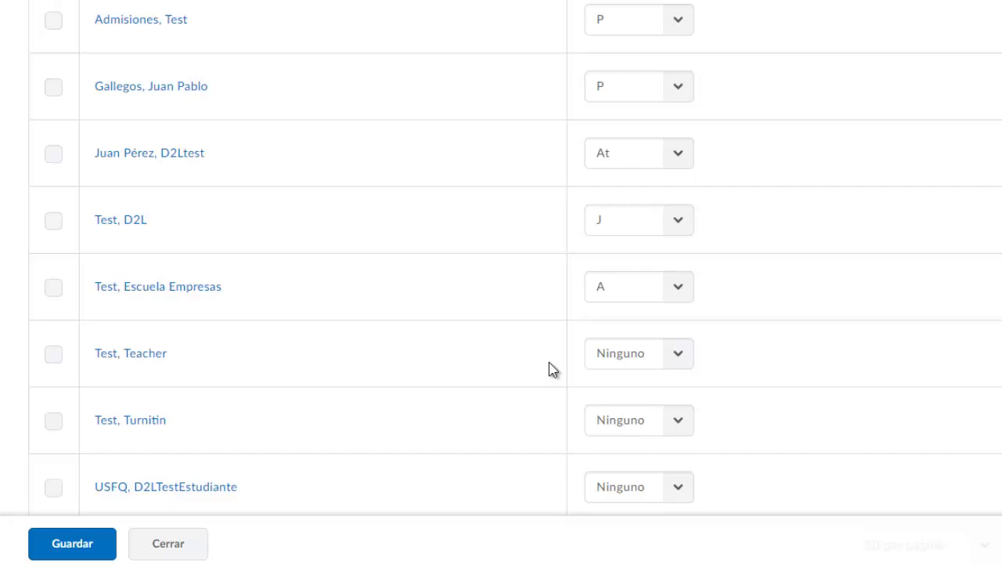
scroll(549, 361, "up", 3)
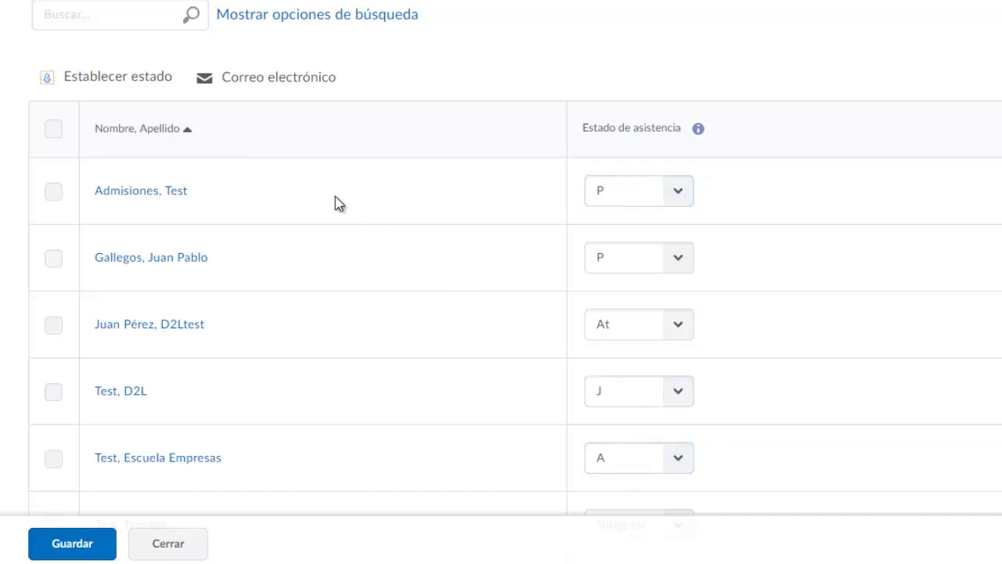
left_click(53, 128)
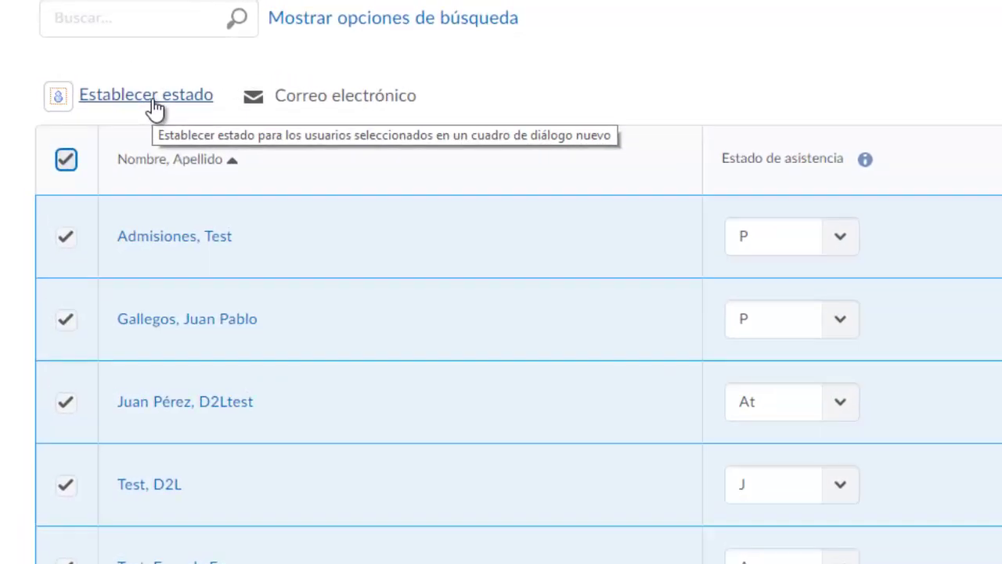
left_click(154, 110)
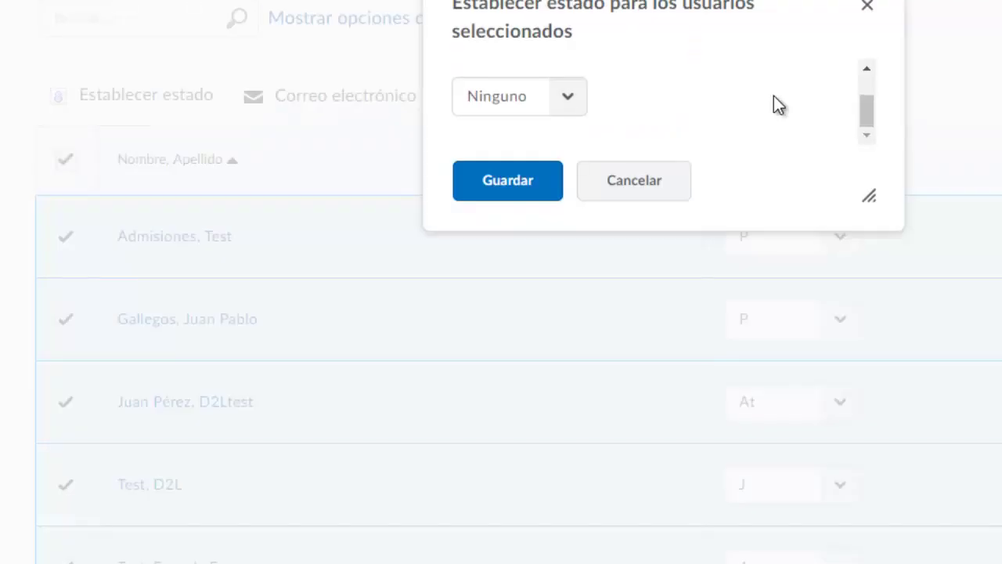
left_click(567, 96)
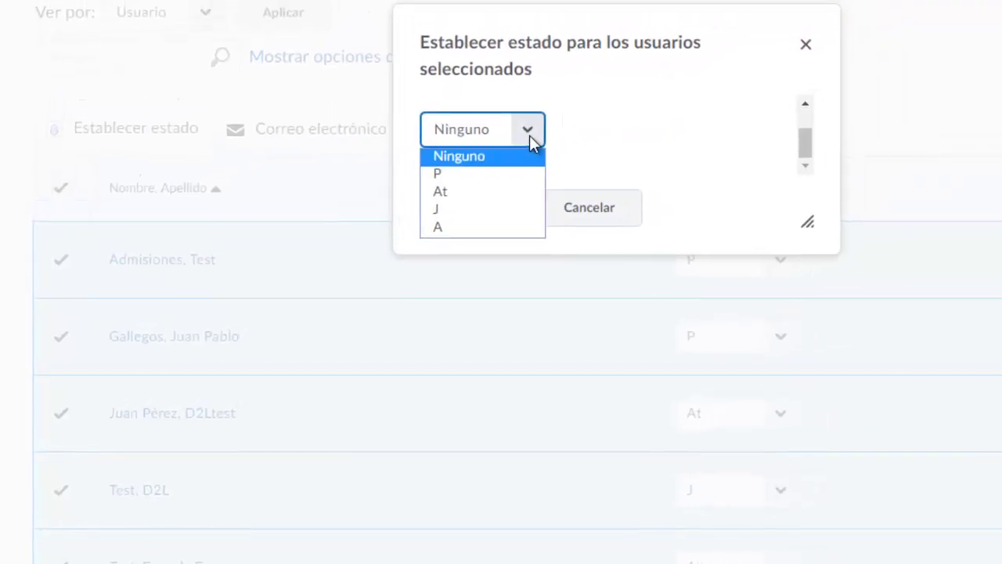
left_click(468, 177)
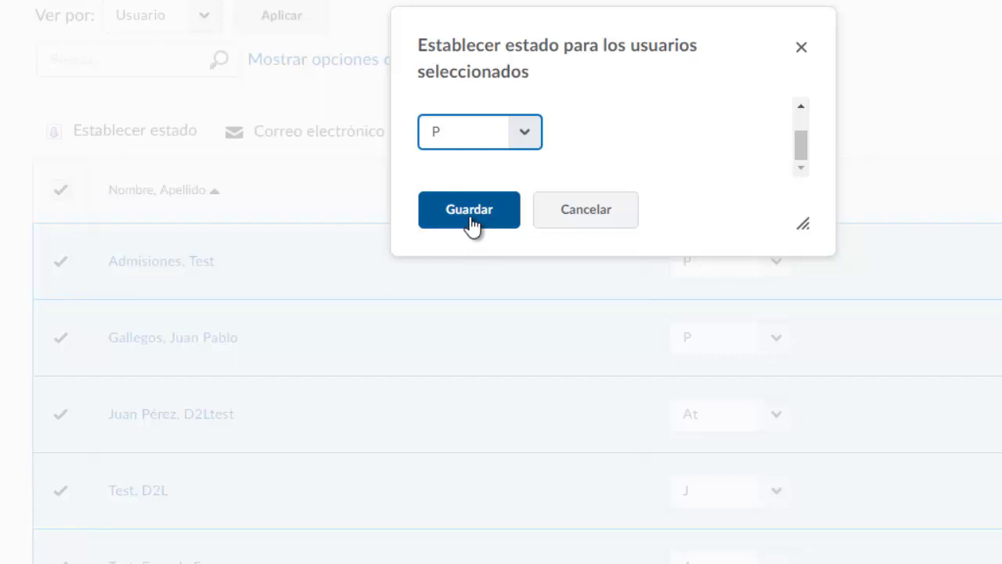
left_click(470, 210)
Change the fourth student's attendance status to A and save the 12 July session's attendance
scroll(612, 368, "down", 4)
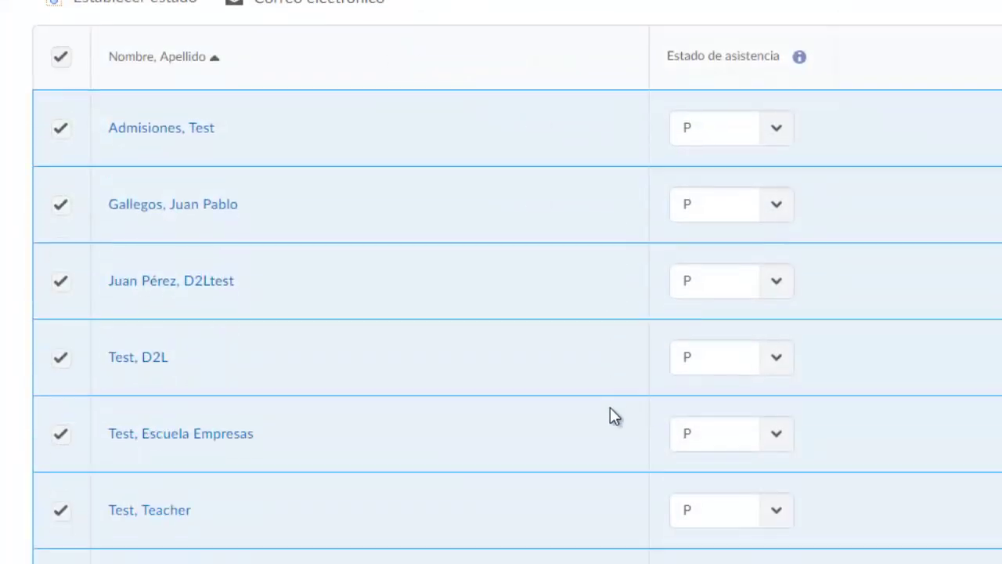
scroll(615, 423, "up", 1)
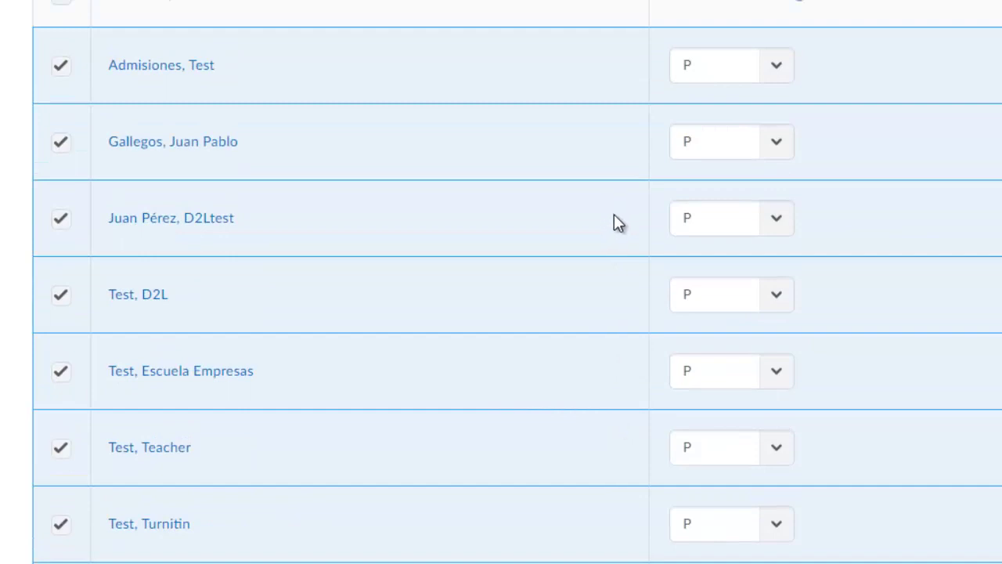
left_click(777, 296)
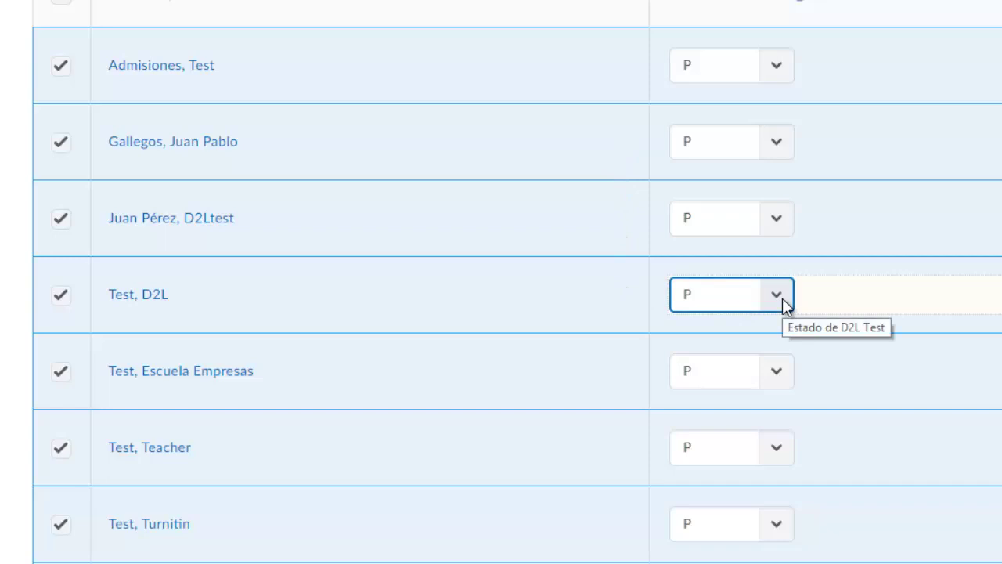
left_click(782, 298)
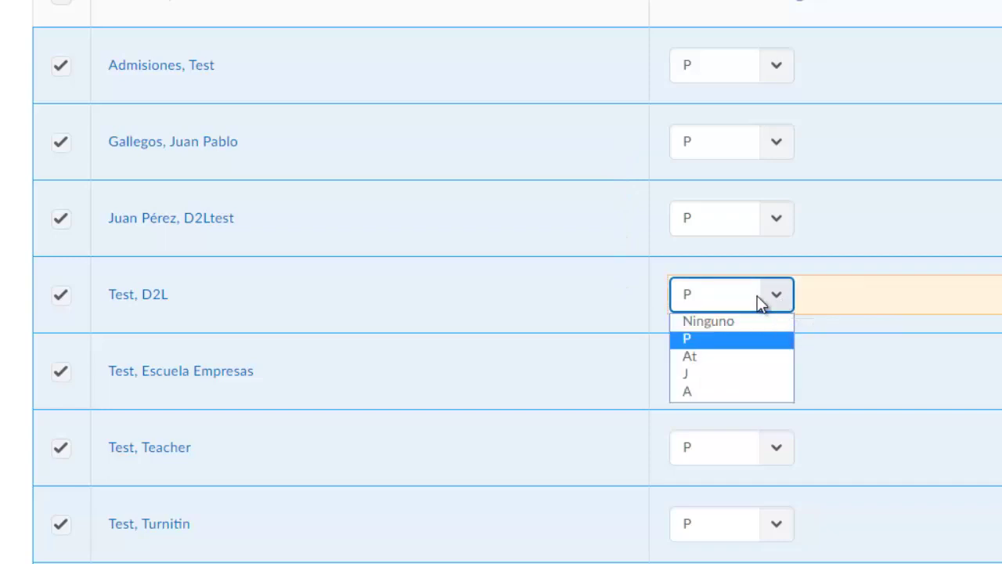
left_click(693, 393)
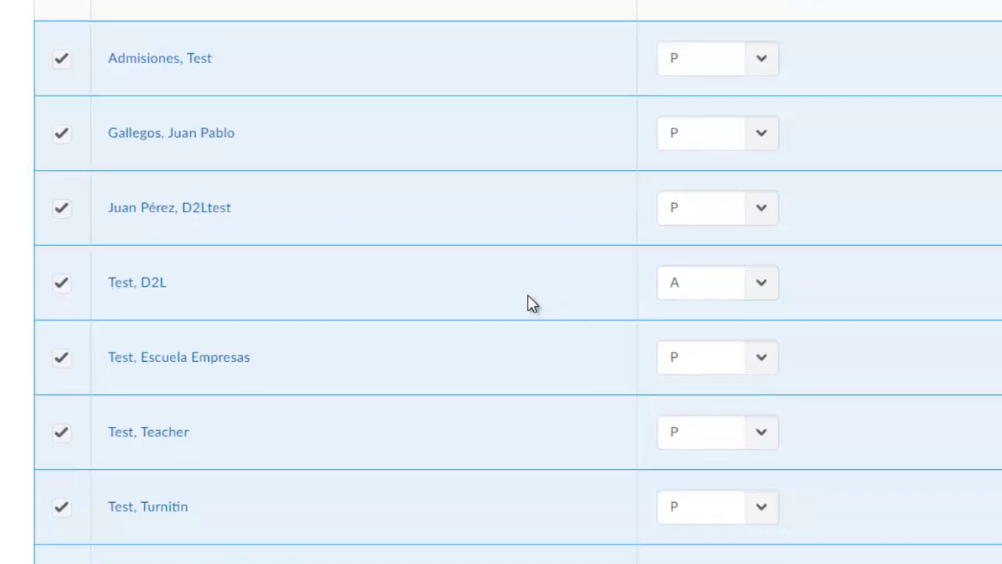
left_click(86, 546)
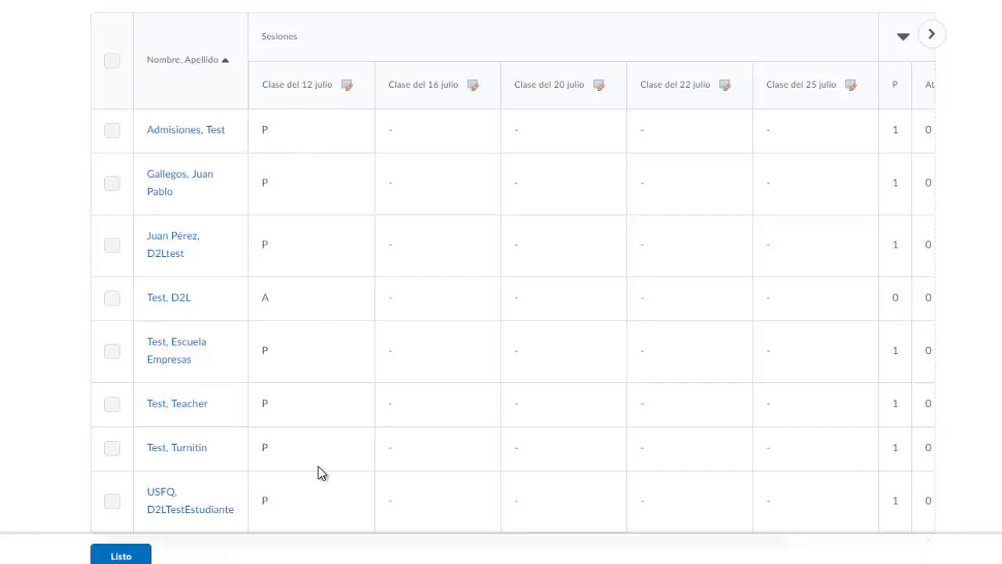
Examine the attendance totals and percentages, and try selecting and deselecting all students in the register
left_click(932, 35)
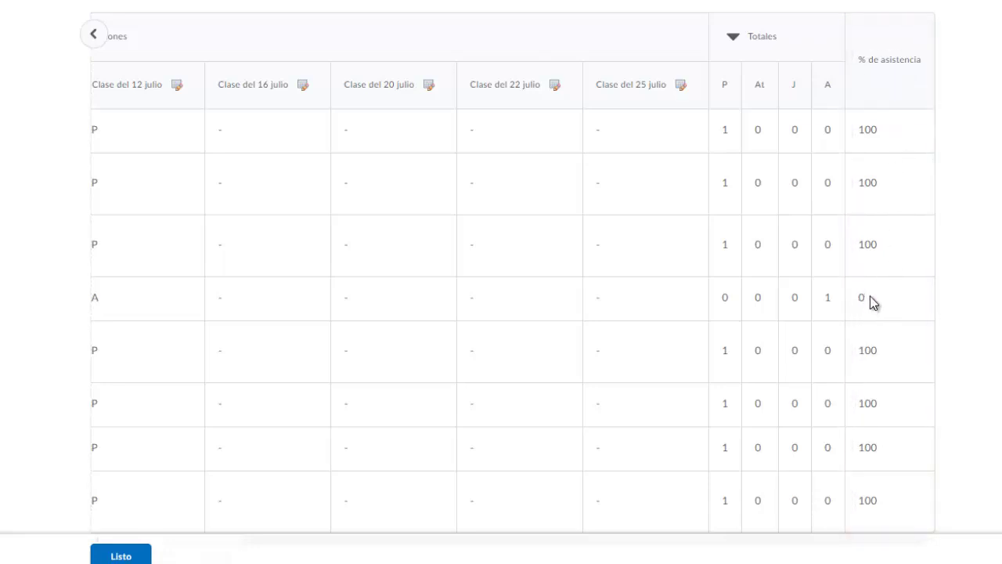
scroll(896, 397, "down", 1)
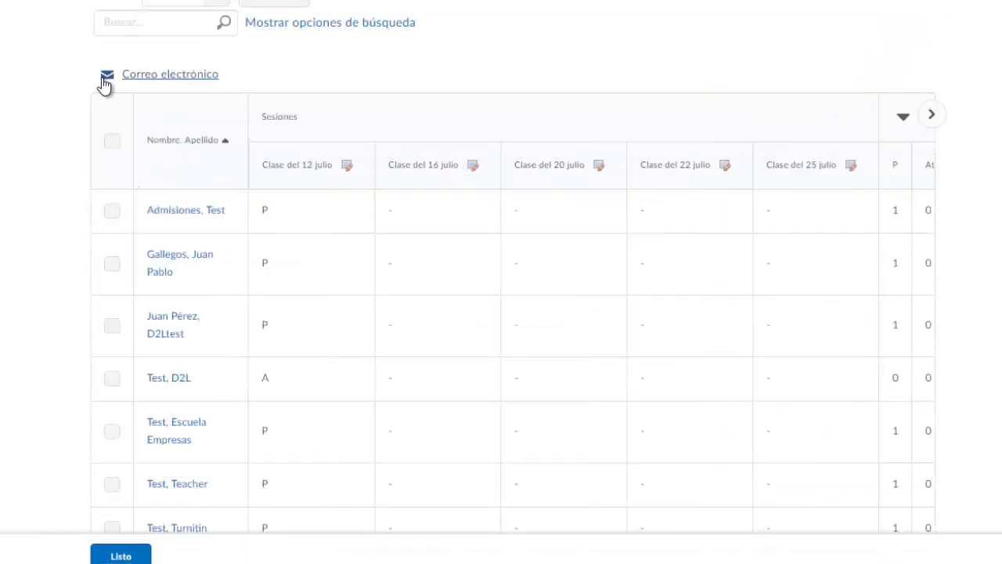
left_click(112, 142)
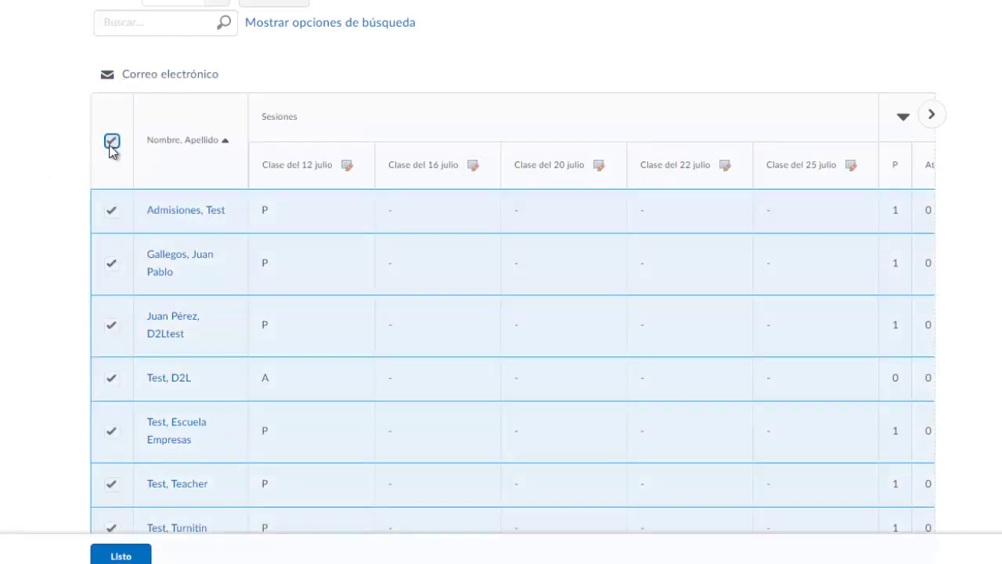
left_click(112, 141)
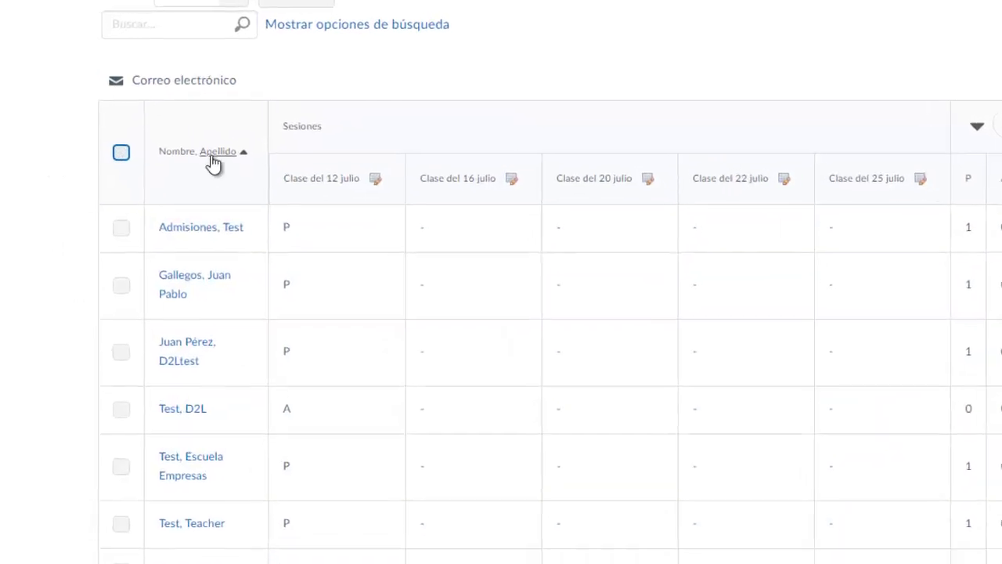
Sort the attendance data by last name in descending order, followed by first name in ascending order
left_click(215, 154)
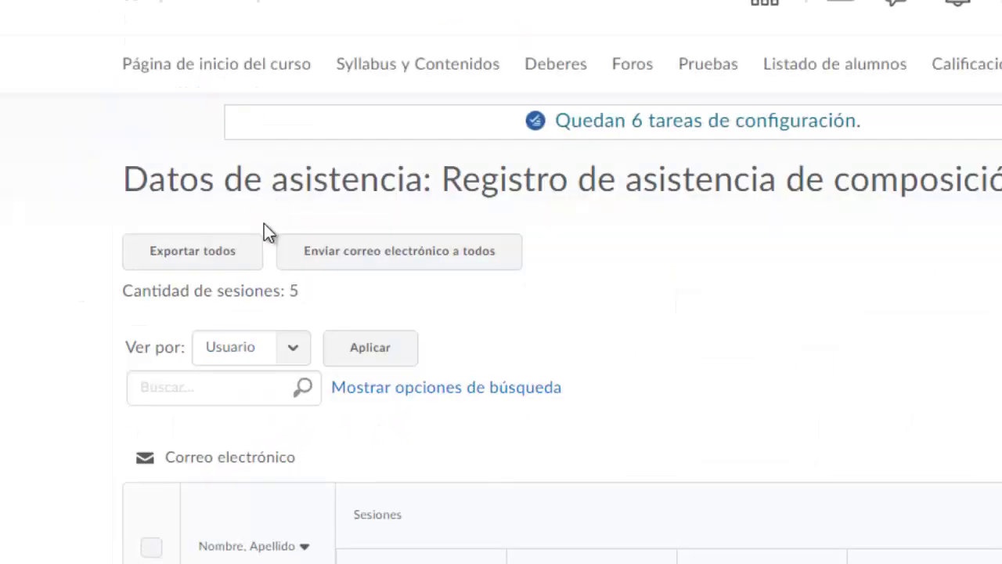
scroll(117, 439, "down", 4)
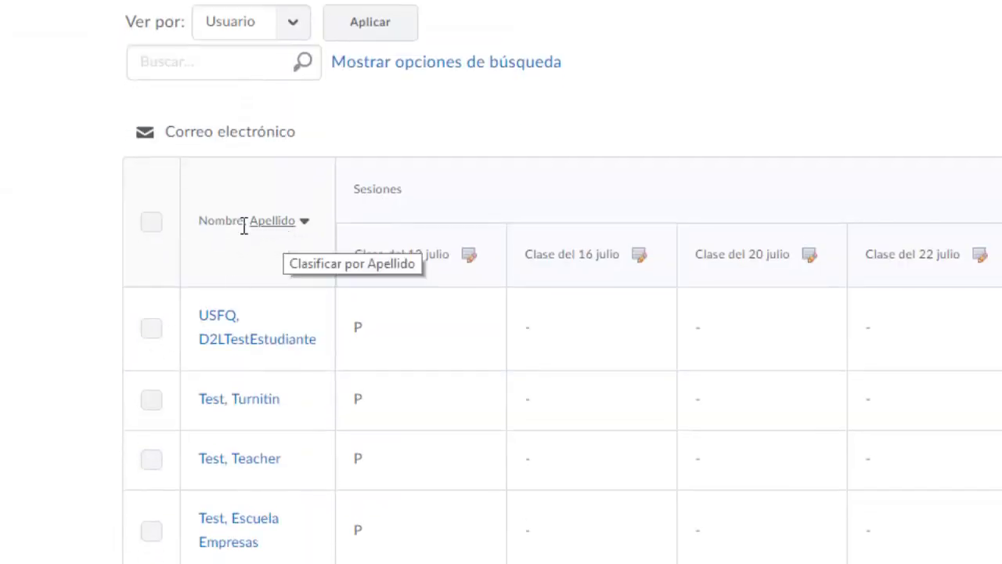
left_click(221, 223)
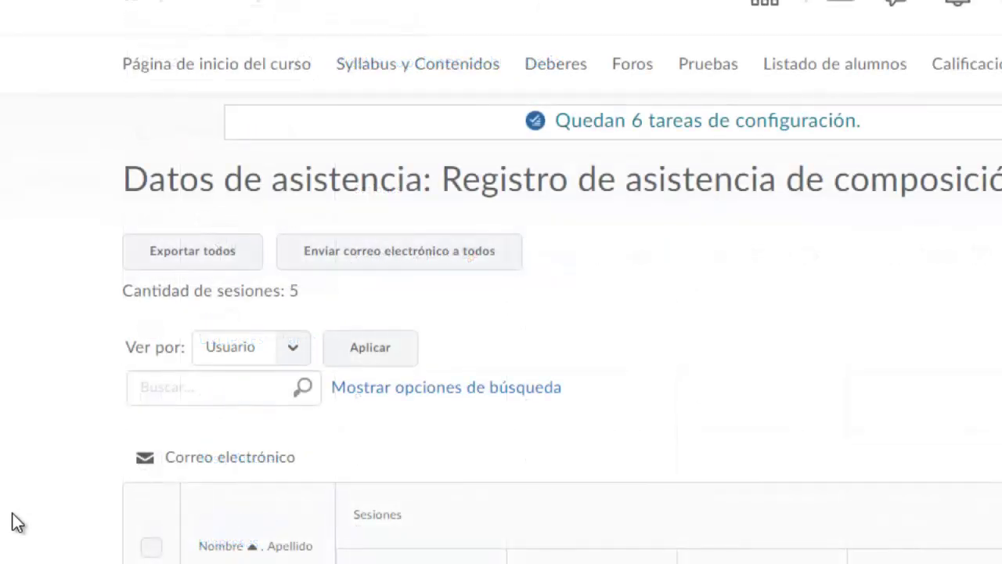
scroll(78, 470, "down", 3)
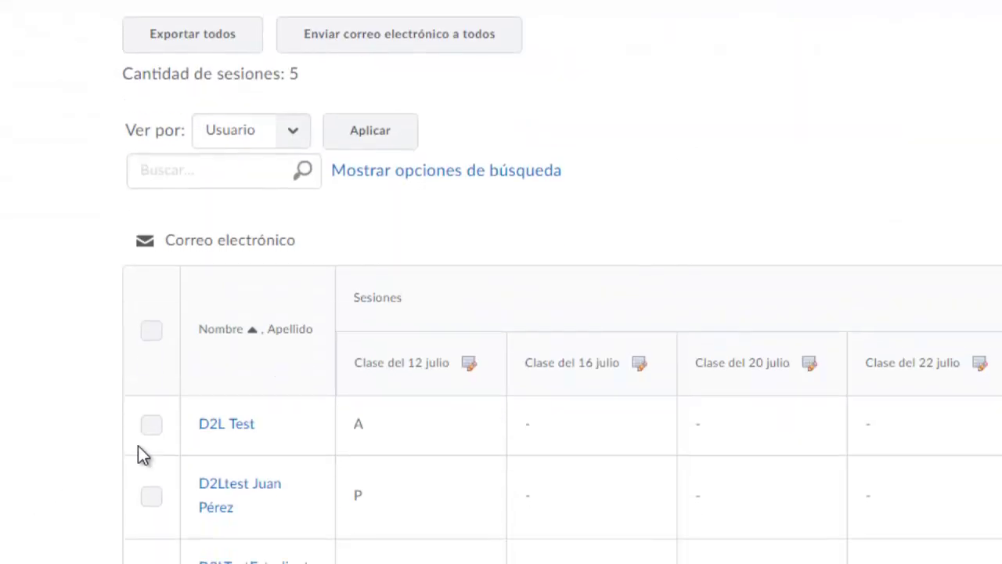
Sort the attendance data by first name in descending order and review the students' session statuses and totals
left_click(233, 335)
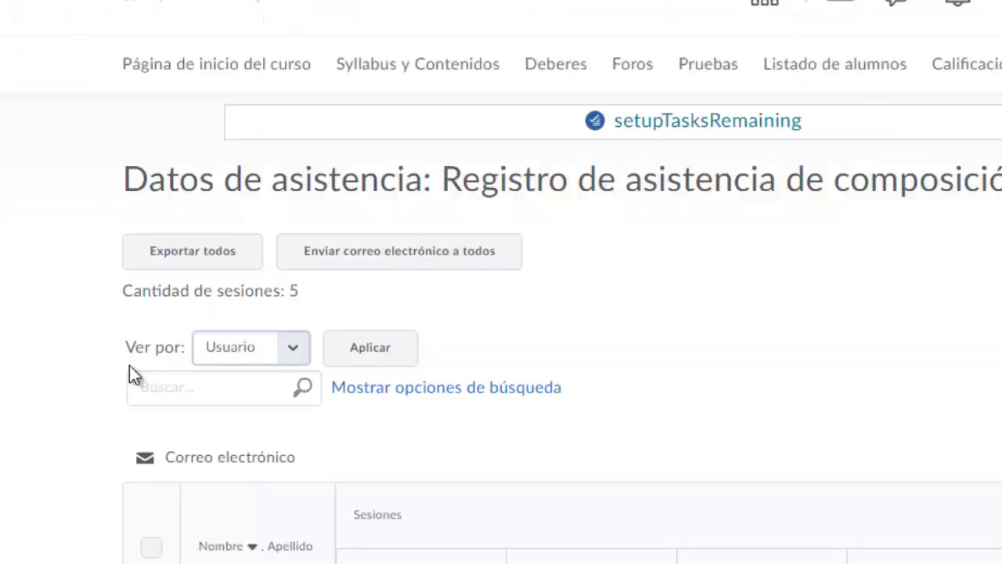
scroll(34, 455, "down", 5)
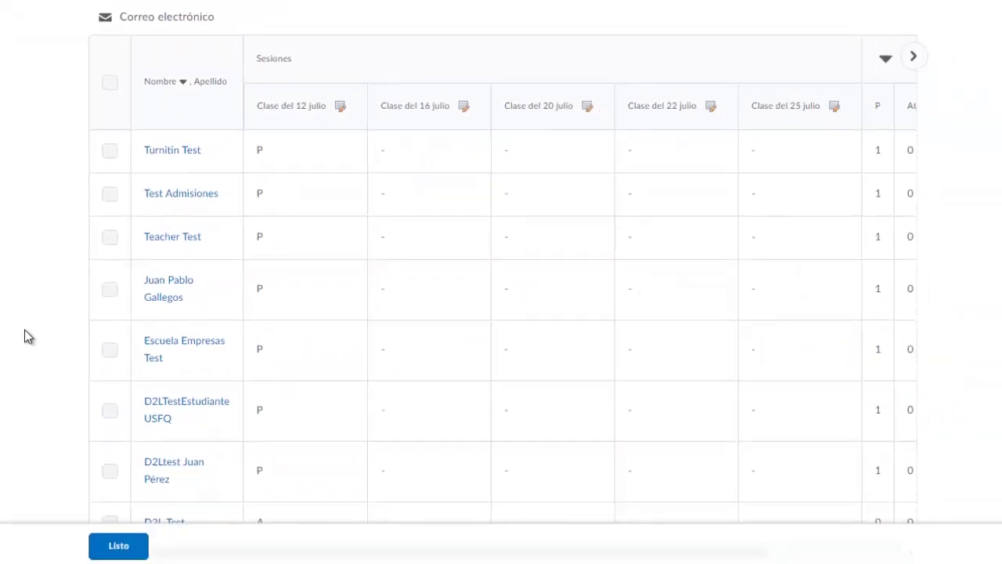
scroll(438, 72, "down", 1)
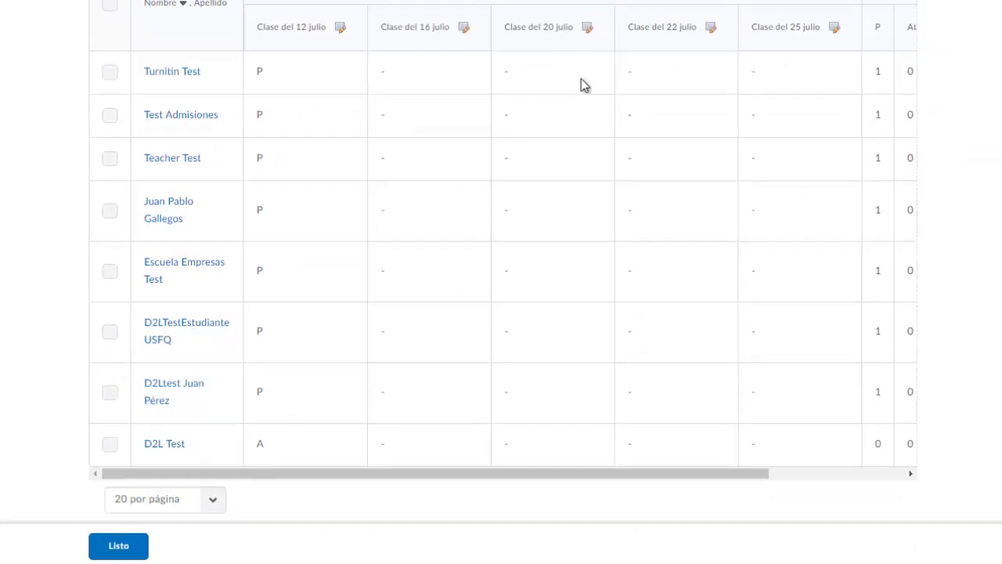
left_click_drag(505, 477, 689, 473)
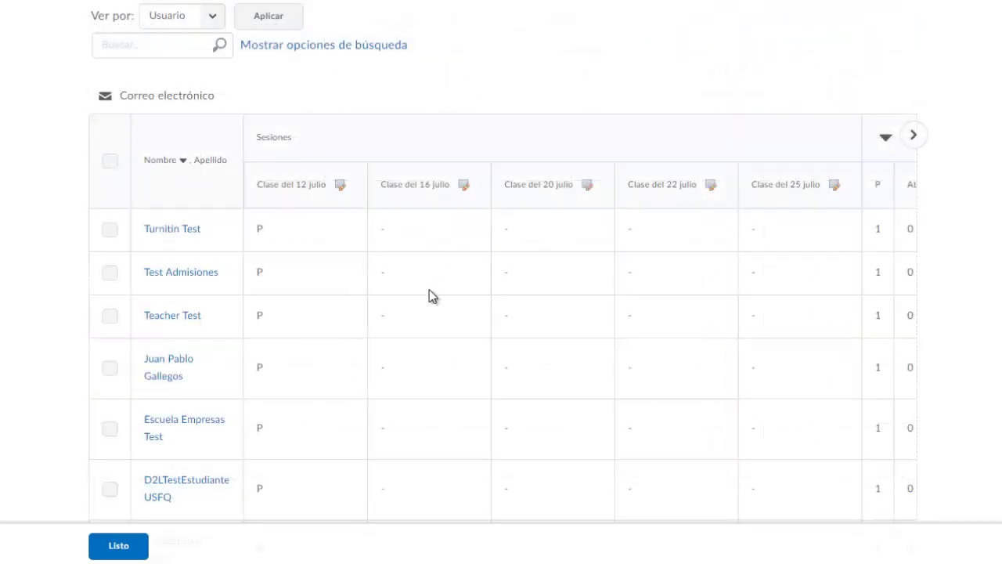
Export all attendance data of the composition register to a downloadable file and close the export dialog
scroll(453, 362, "up", 3)
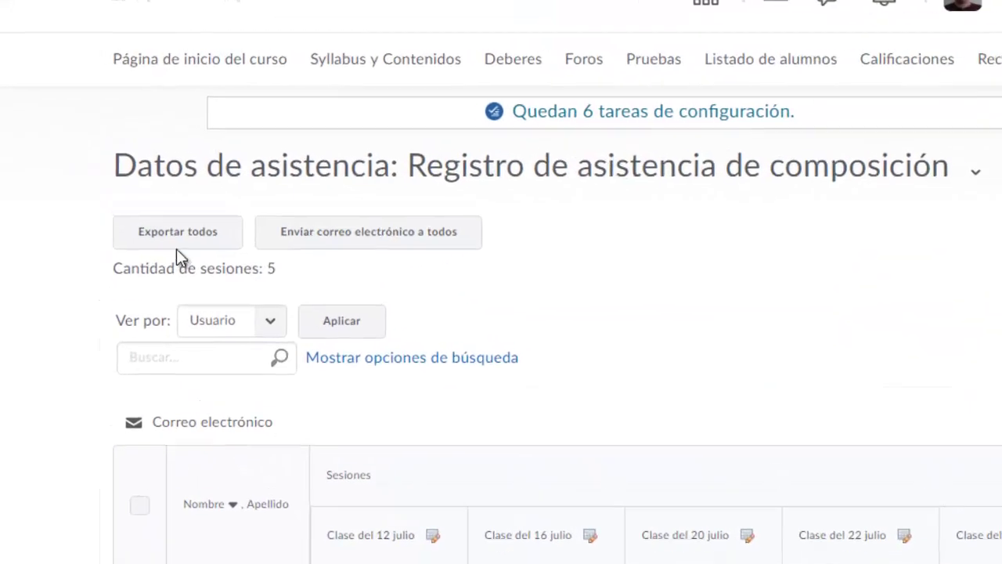
left_click(188, 269)
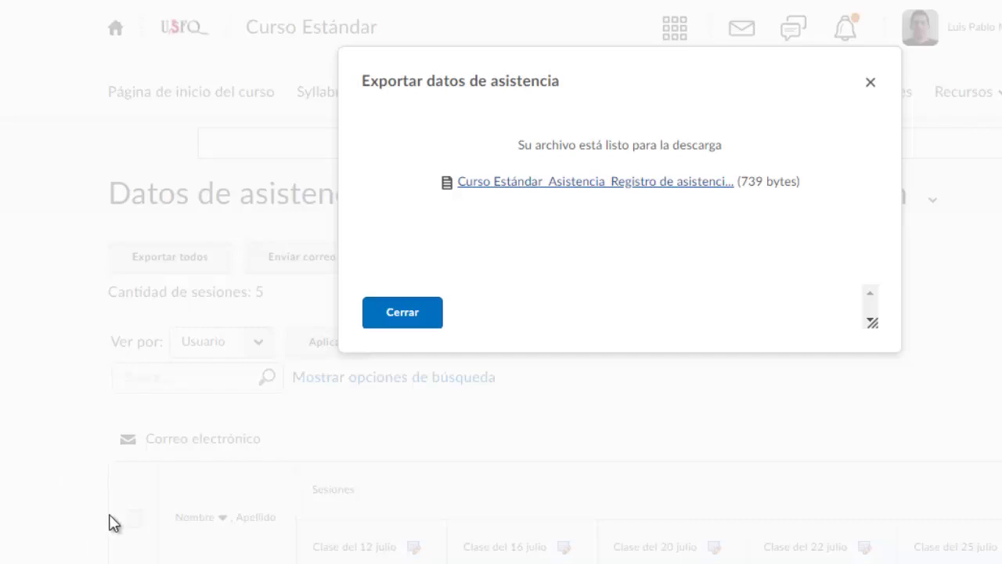
left_click(403, 313)
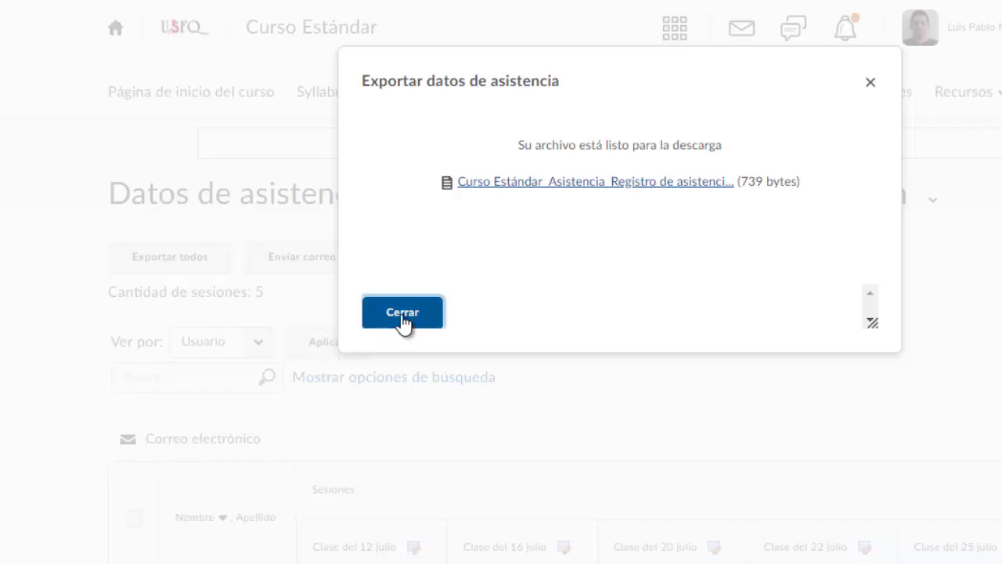